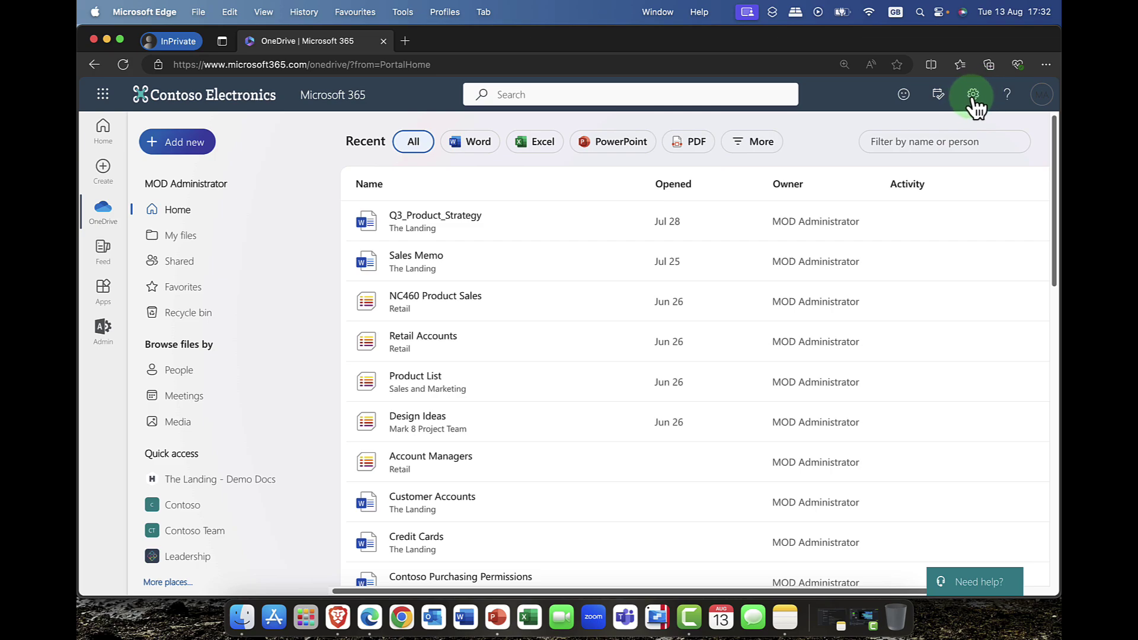
View the settings offered in the Microsoft 365 view of OneDrive and close them again.
left_click(975, 96)
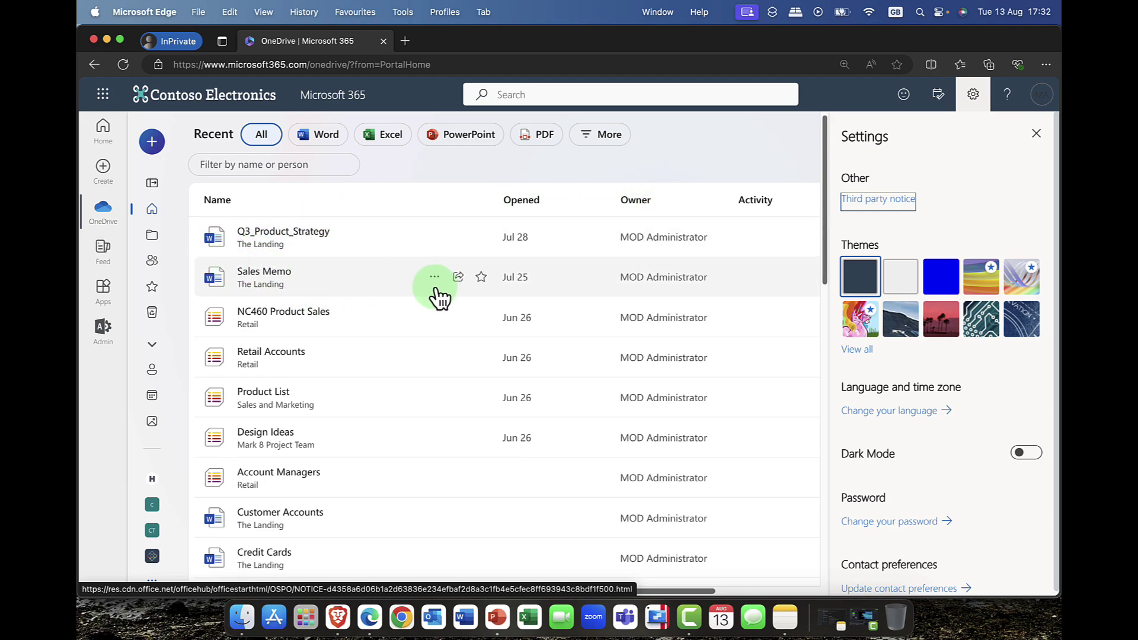
left_click(945, 192)
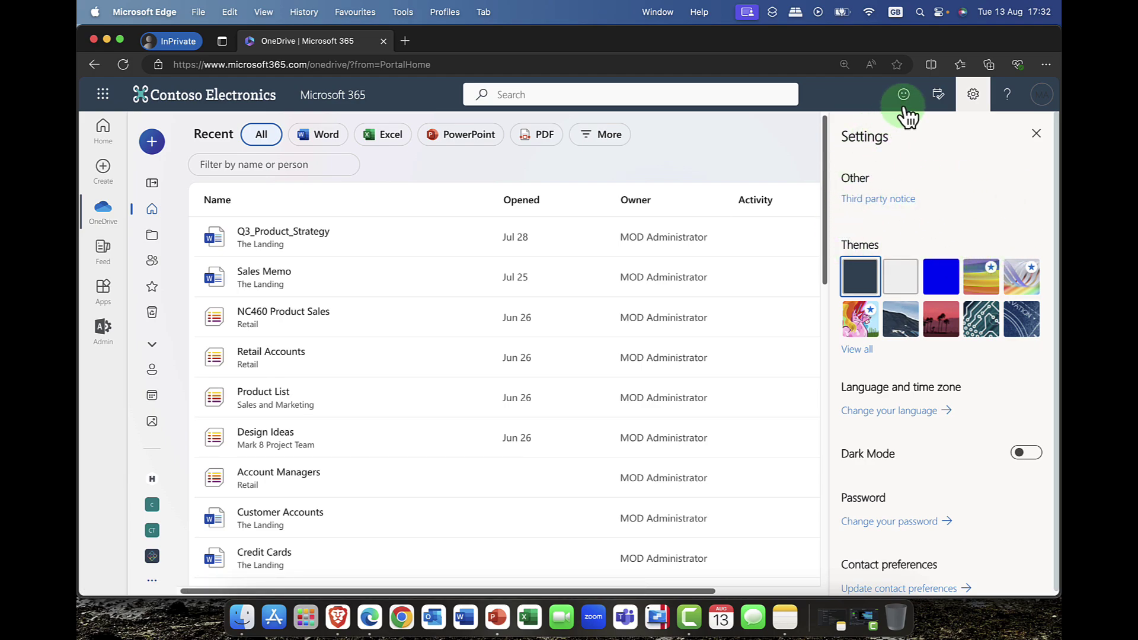
left_click(973, 96)
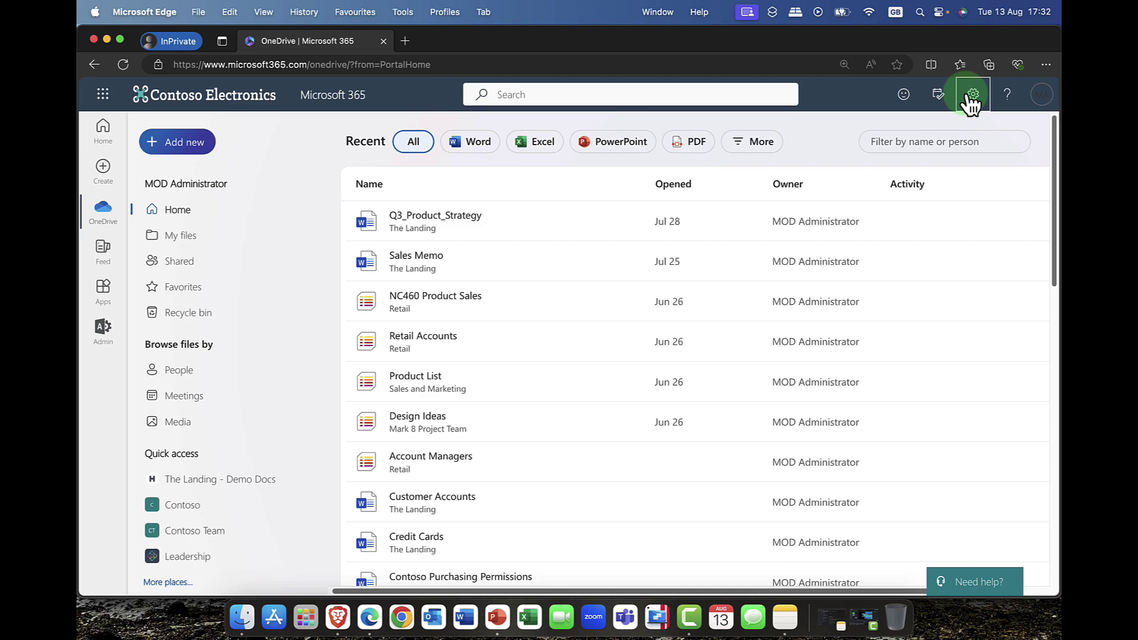
Launch the full OneDrive app from the Microsoft 365 app launcher.
left_click(103, 94)
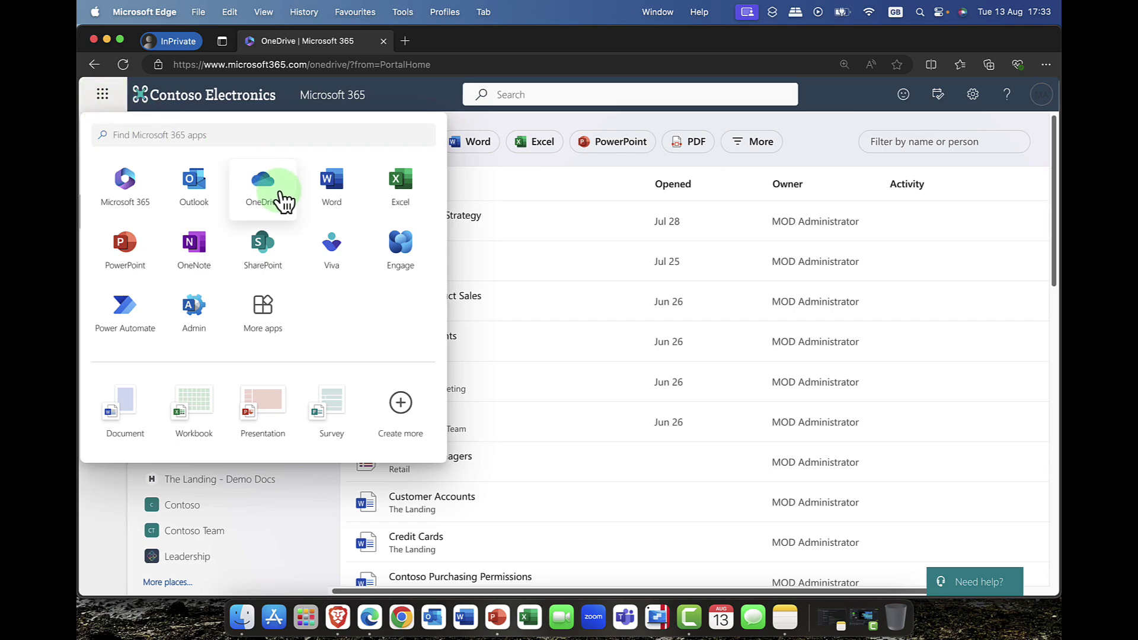
left_click(264, 191)
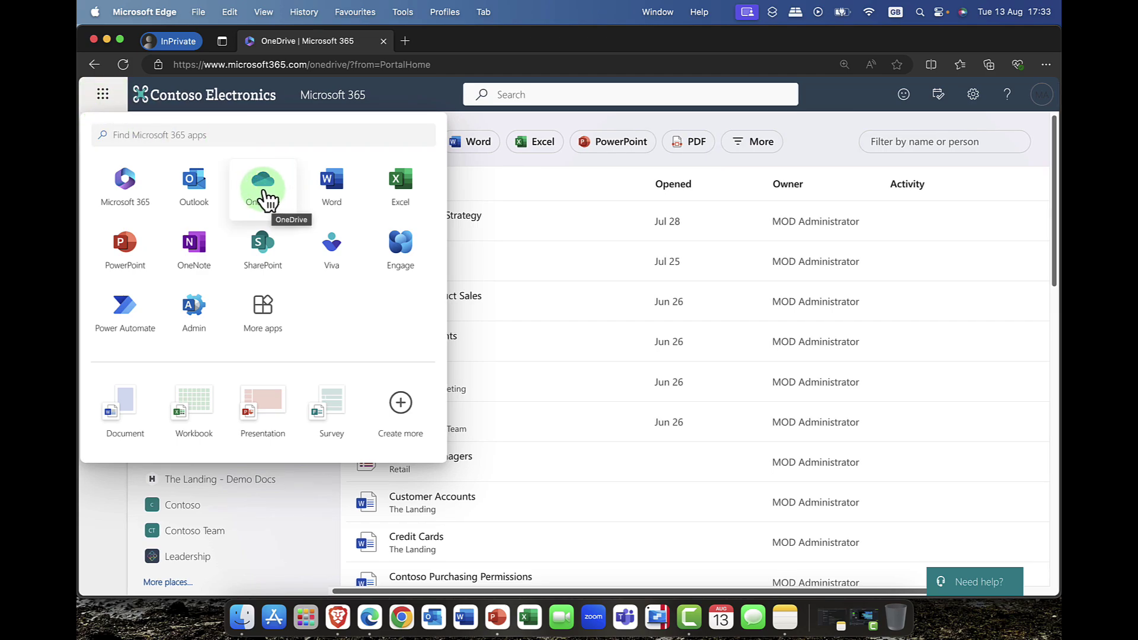
left_click(263, 191)
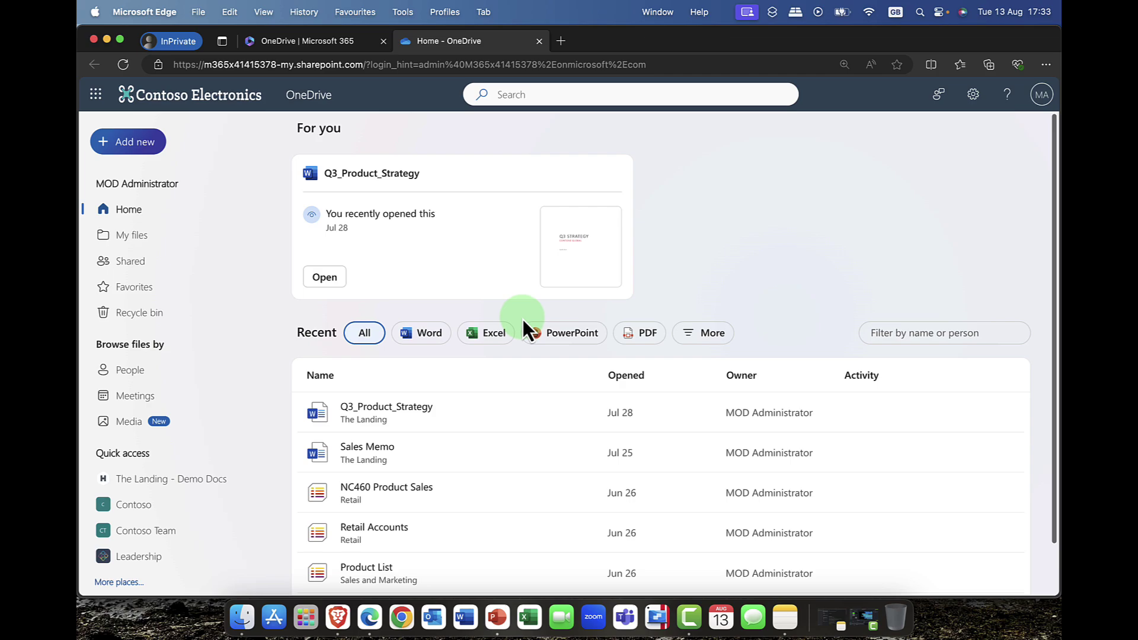
Look through OneDrive's Media, Meetings and People views and the My files list.
left_click(135, 423)
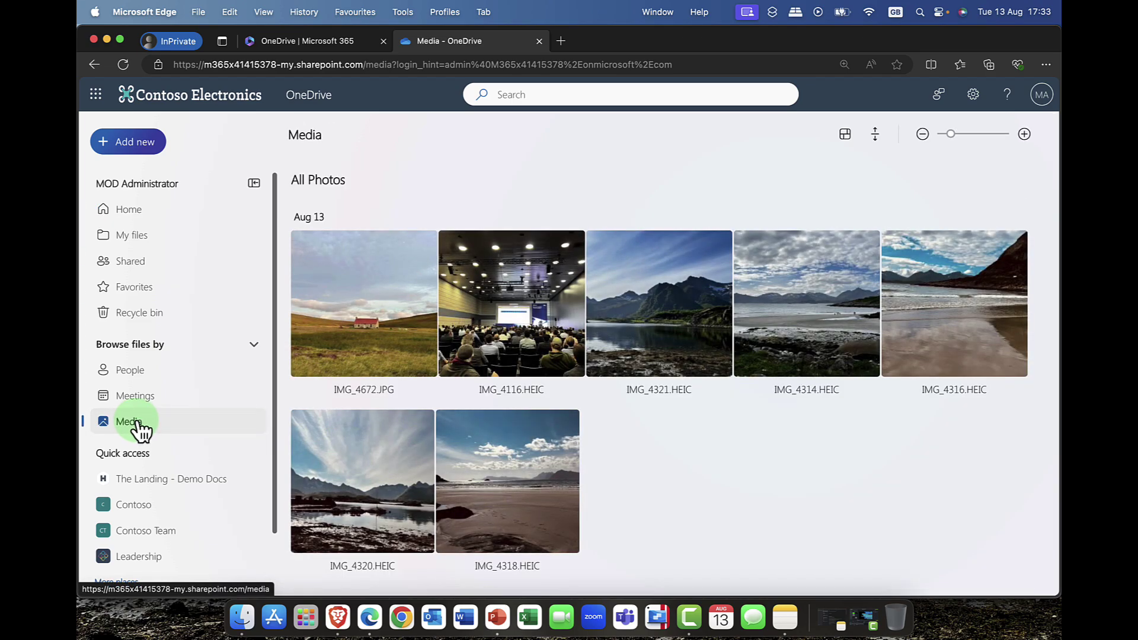
left_click(136, 397)
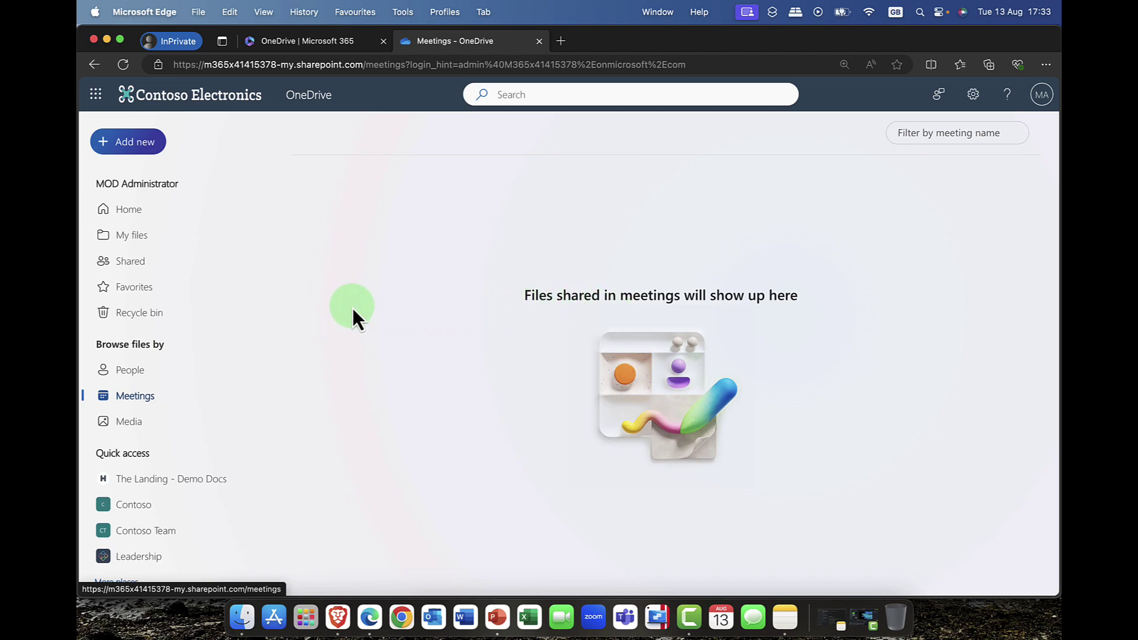
left_click(124, 373)
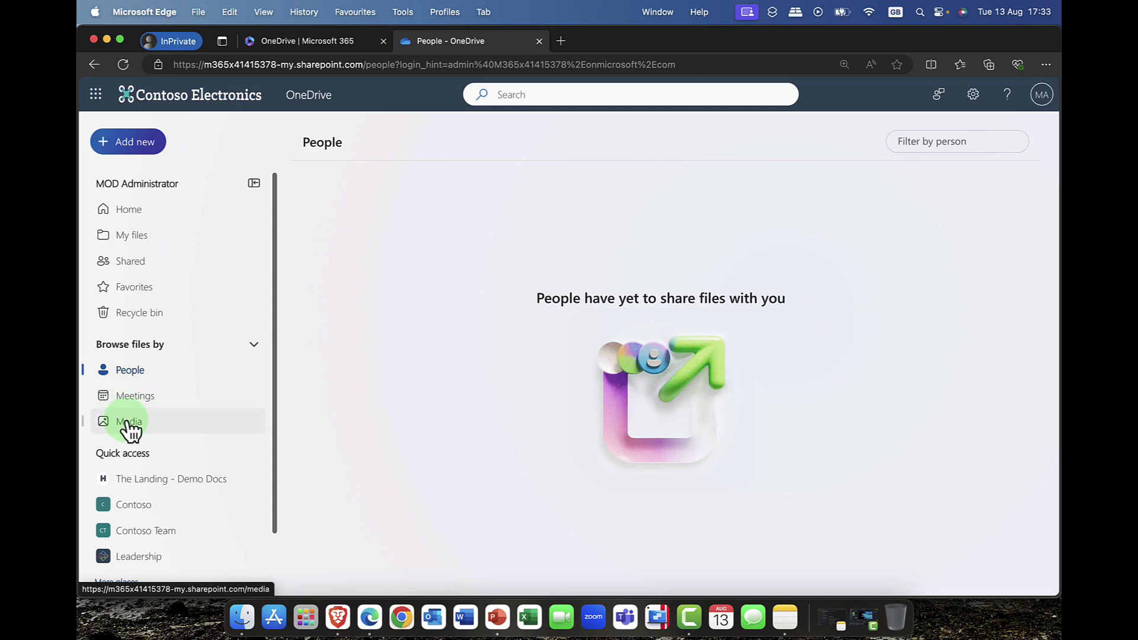
left_click(140, 240)
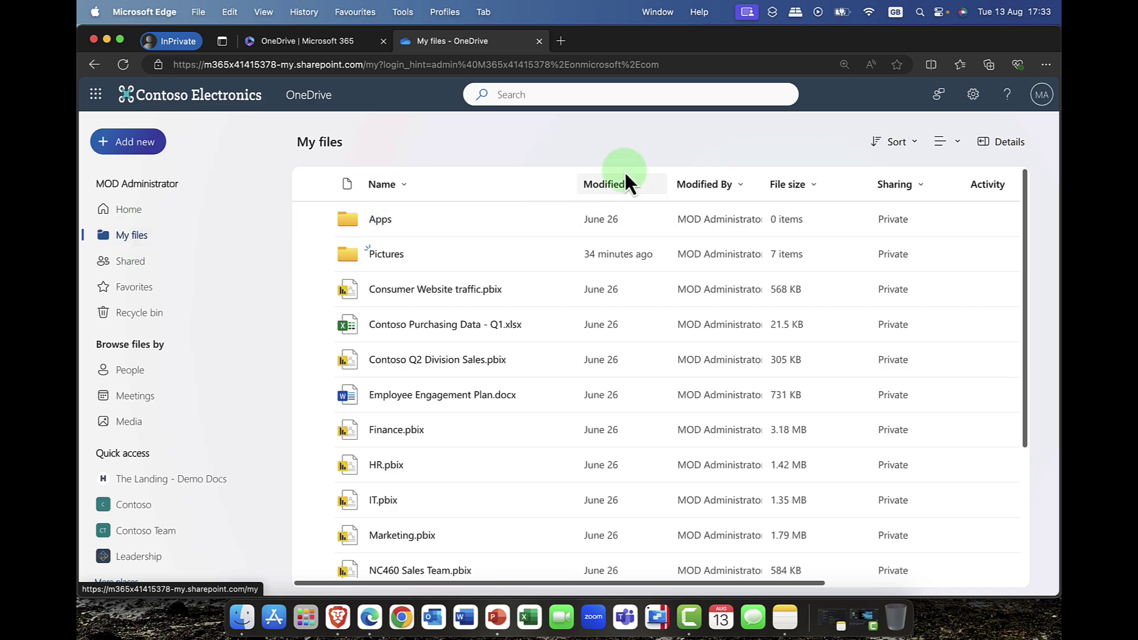
Open Restore your OneDrive from the OneDrive settings and choose Custom date and time as the restore date.
left_click(974, 96)
left_click(975, 98)
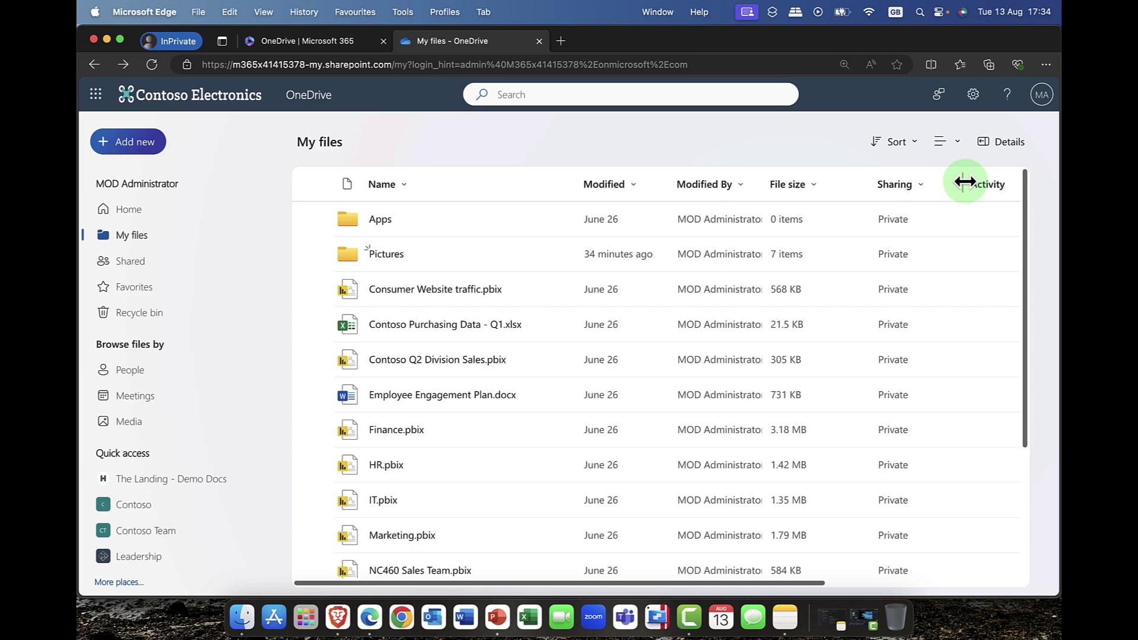
left_click(976, 98)
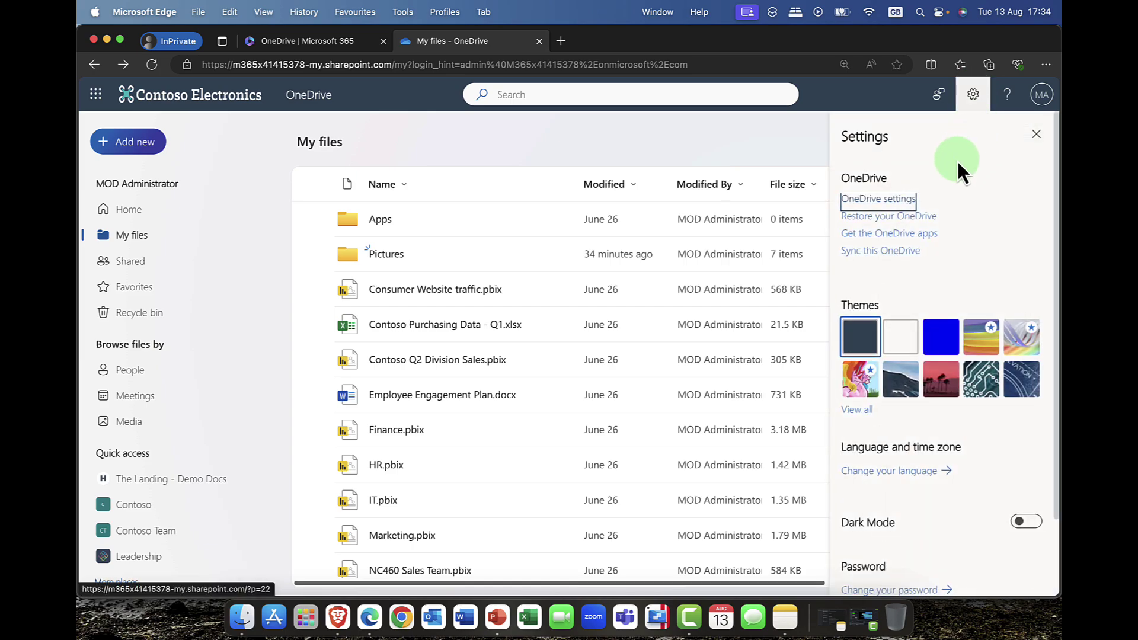
left_click(869, 224)
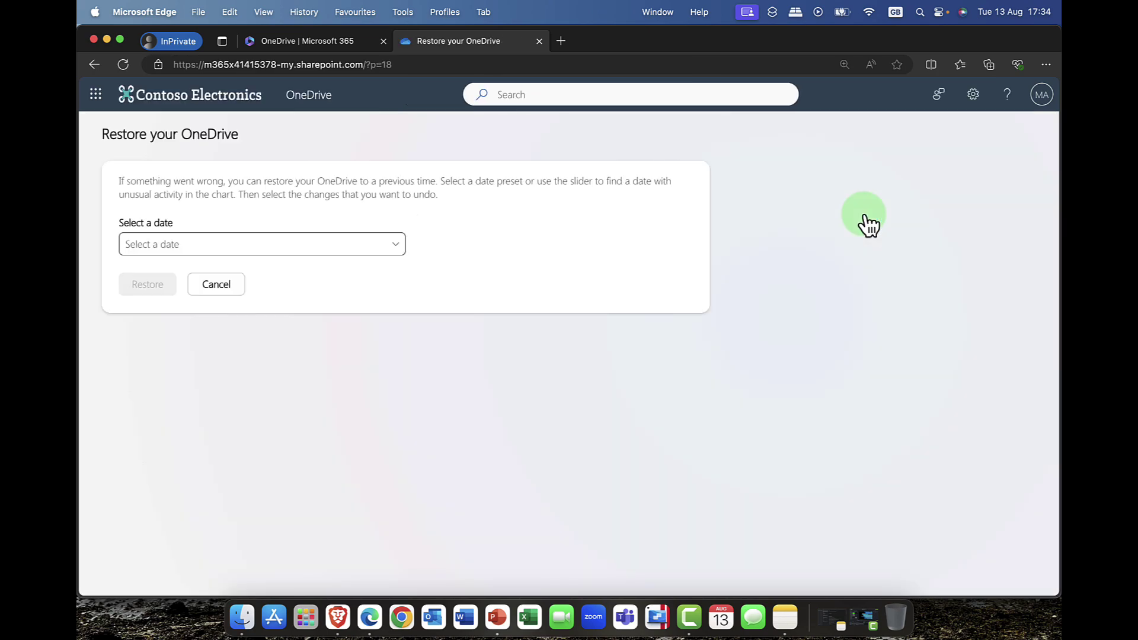
left_click(403, 253)
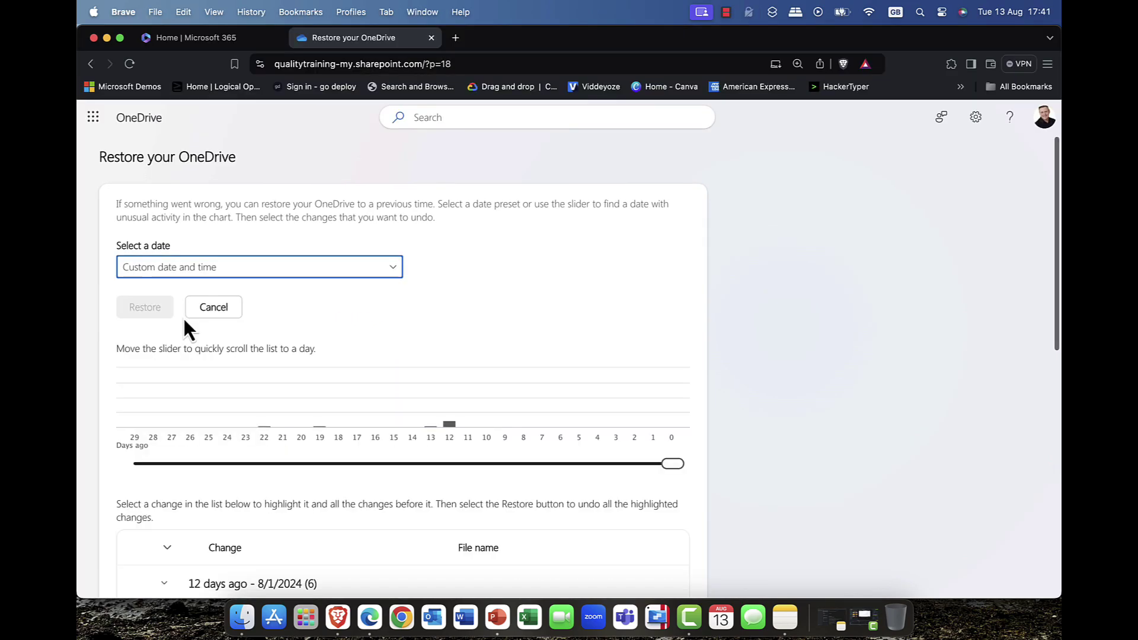
Set the restore timeline to 12 days ago.
scroll(388, 338, "down", 4)
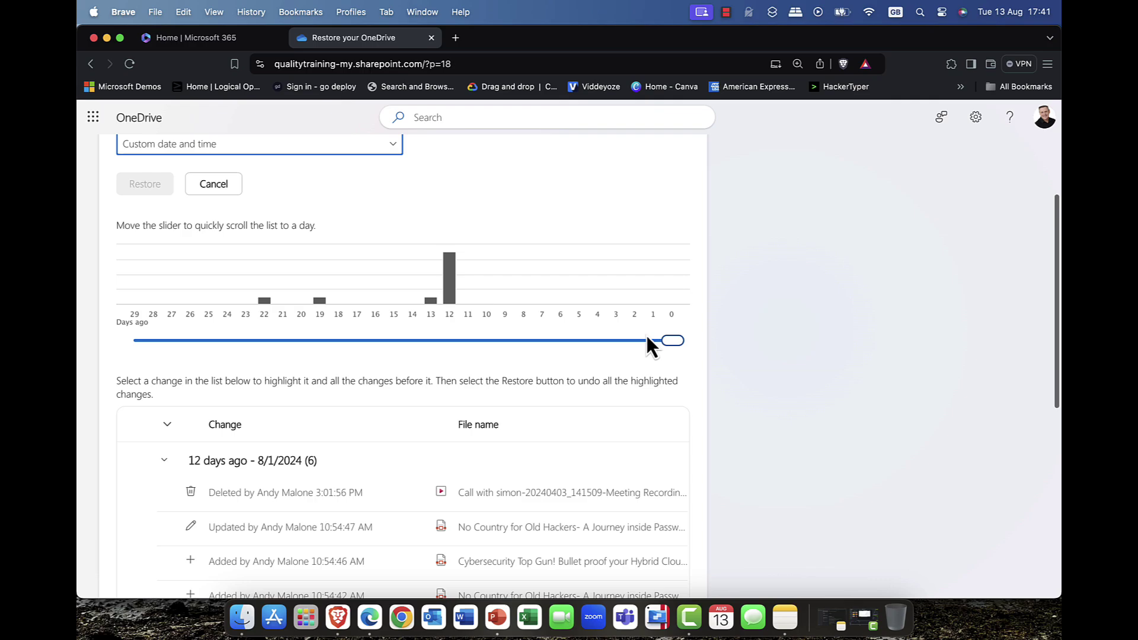
left_click(667, 342)
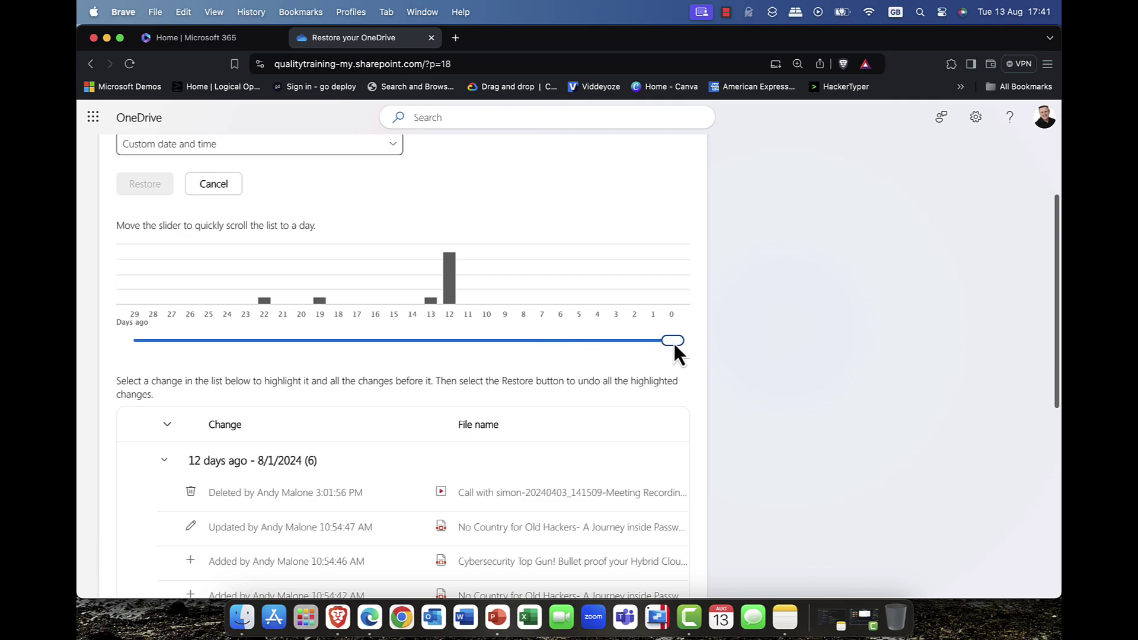
left_click_drag(673, 343, 542, 342)
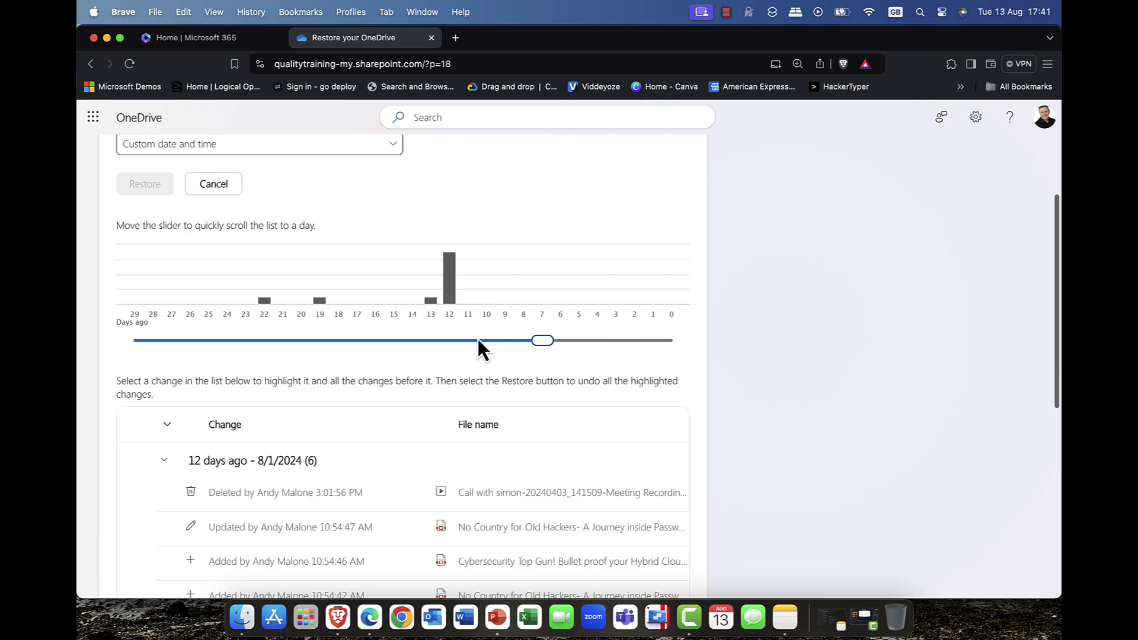
left_click(446, 340)
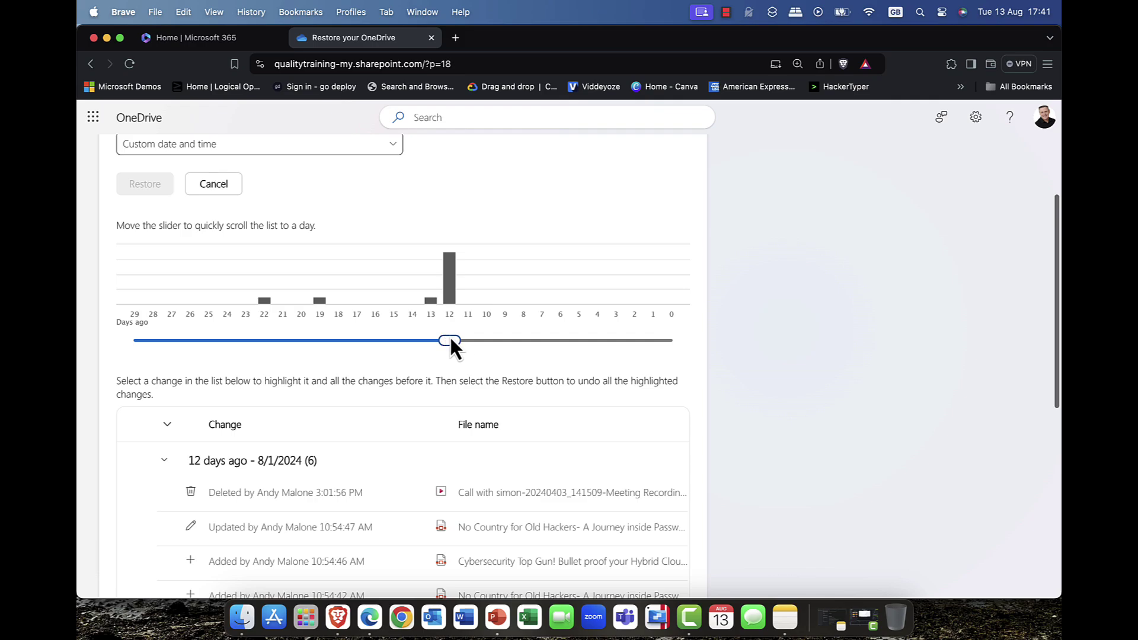
Select only the 3:01:56 PM deletion of the call recording on 8/1/2024 as the change to restore.
scroll(423, 343, "down", 5)
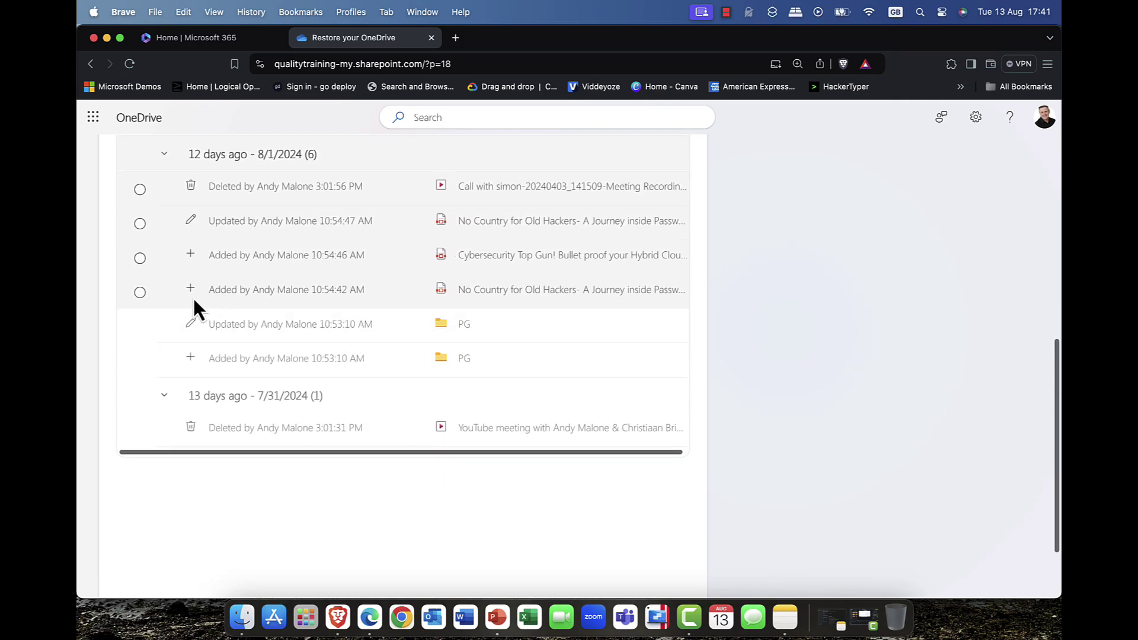
left_click(140, 293)
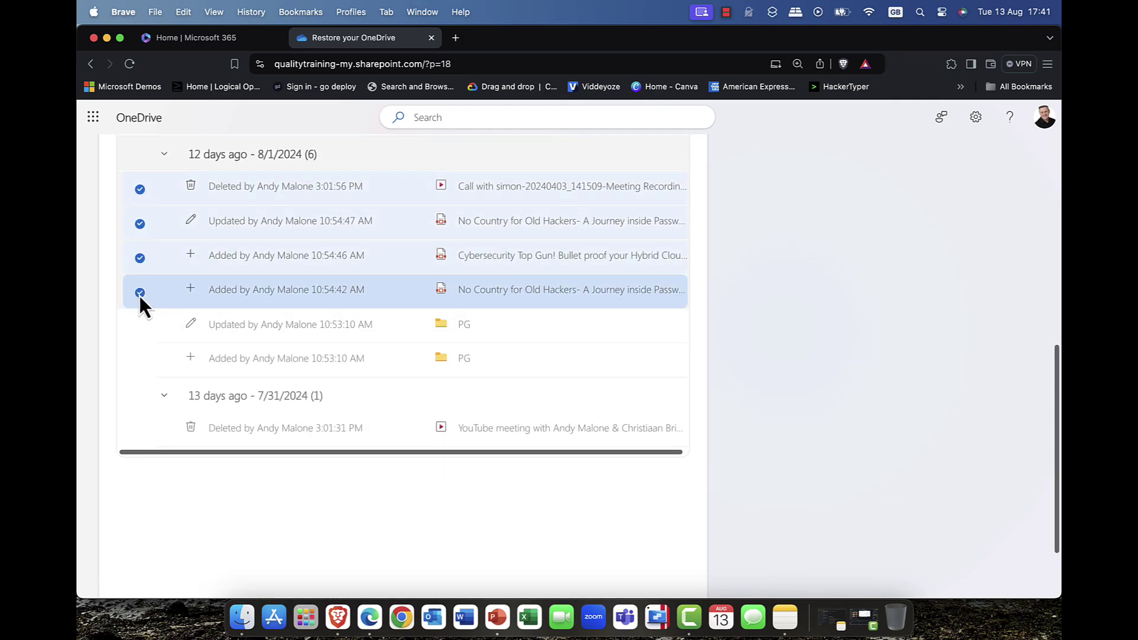
left_click(139, 189)
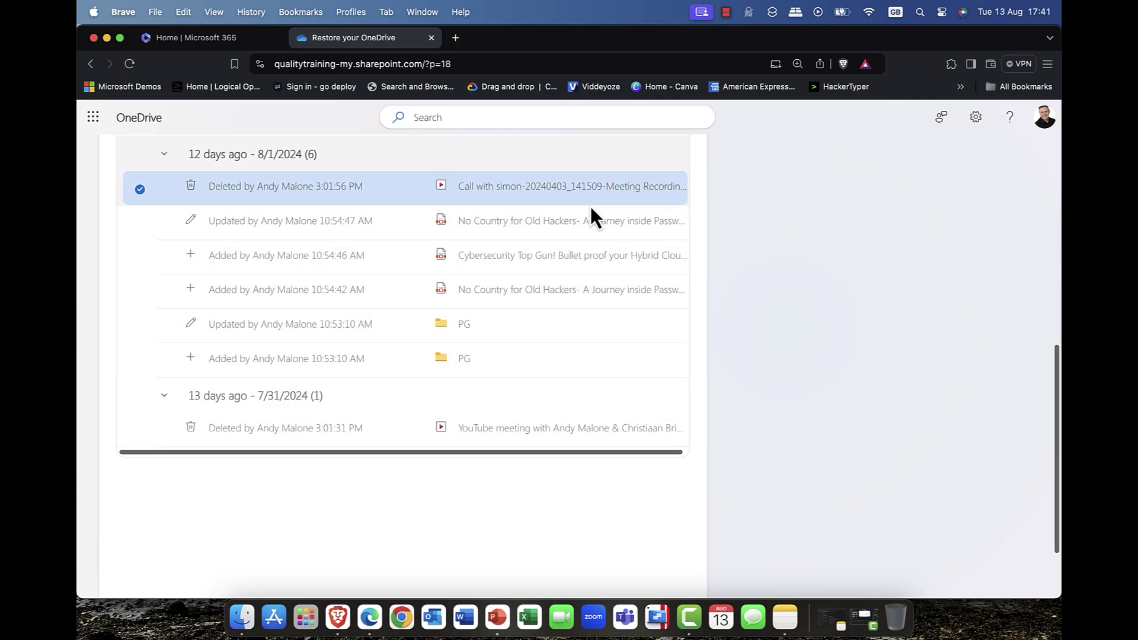
scroll(587, 206, "up", 5)
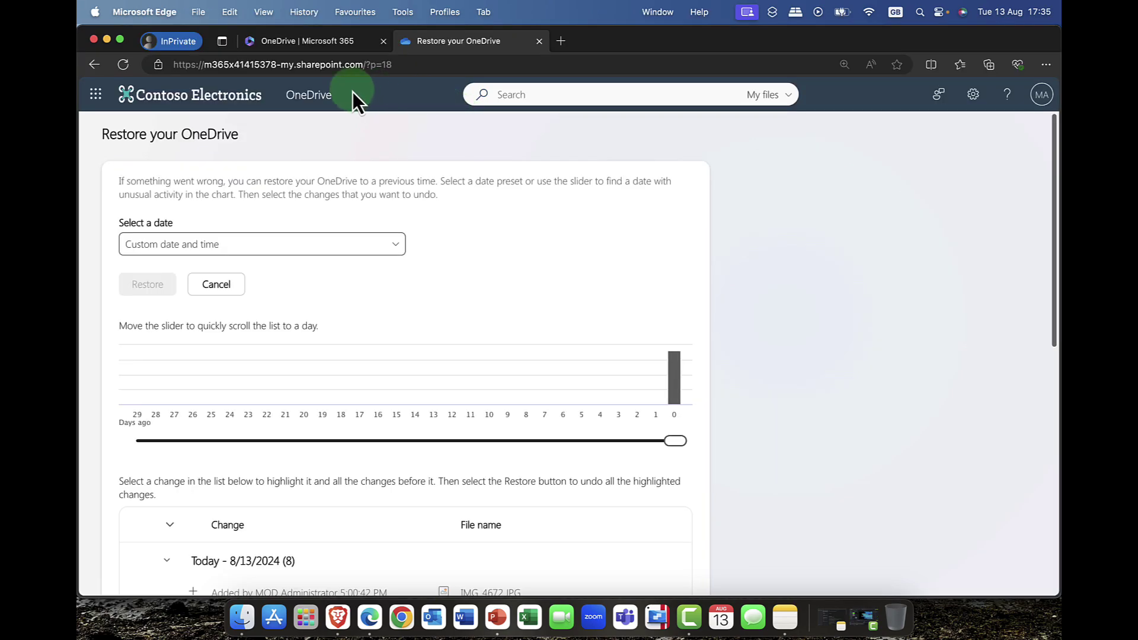
Close the restore page and check OneDrive's recycle bin and second-stage recycle bin for deleted files.
left_click(126, 89)
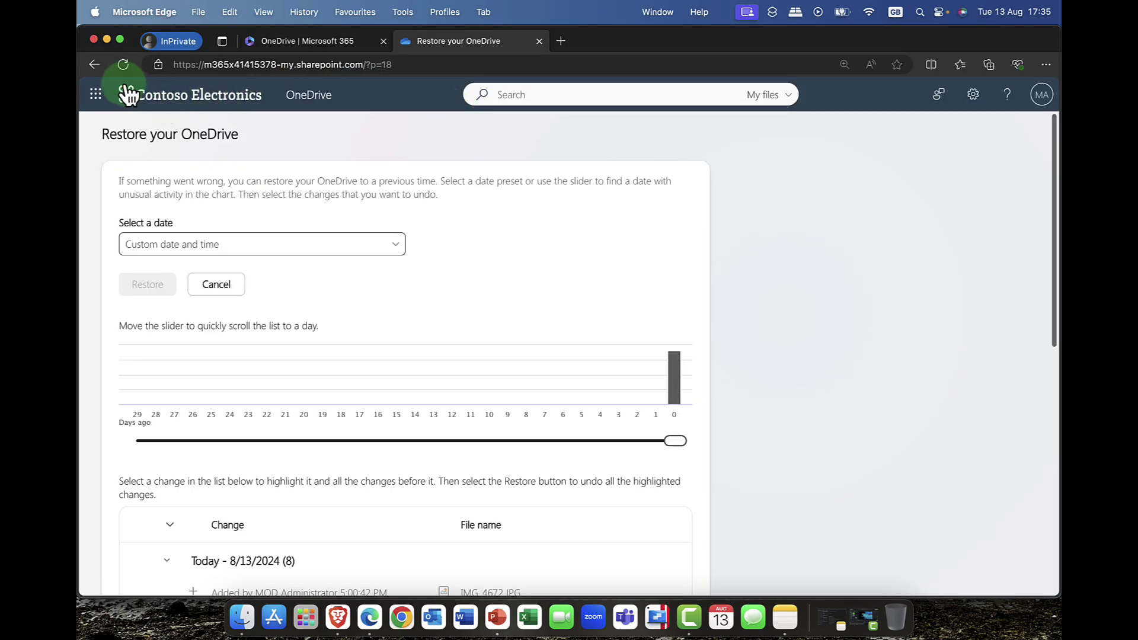
left_click(540, 43)
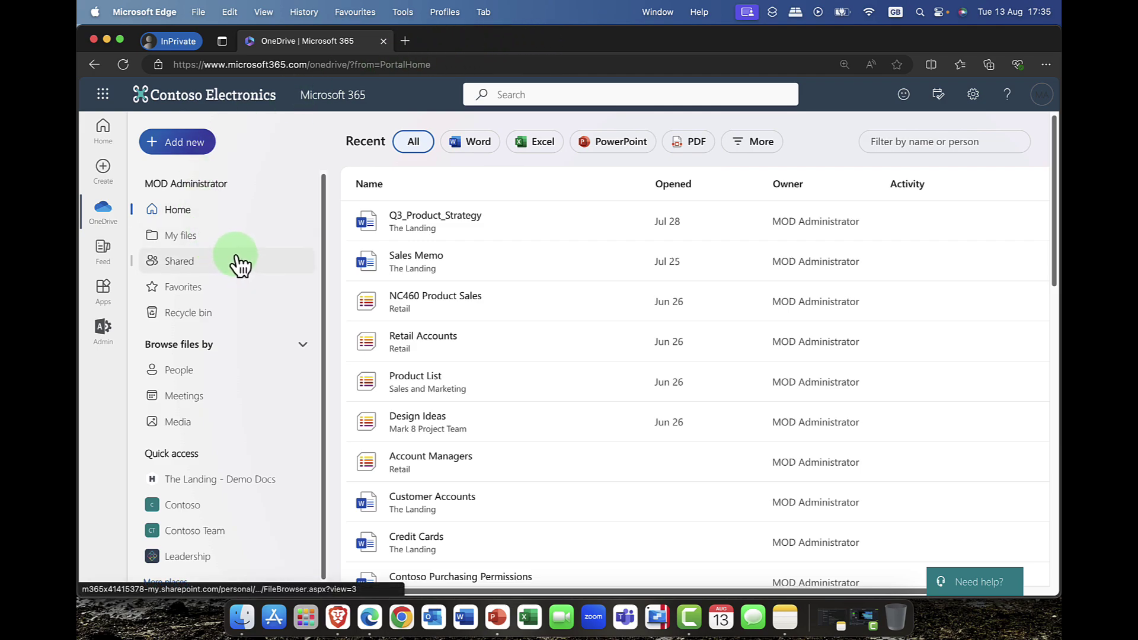
left_click(182, 314)
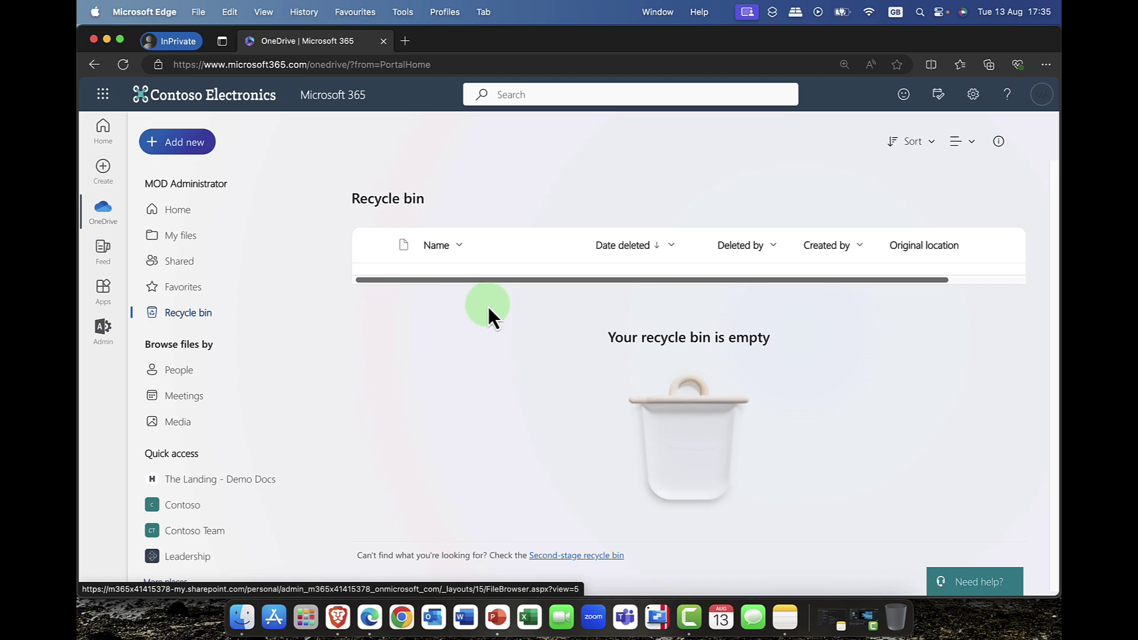
left_click(571, 557)
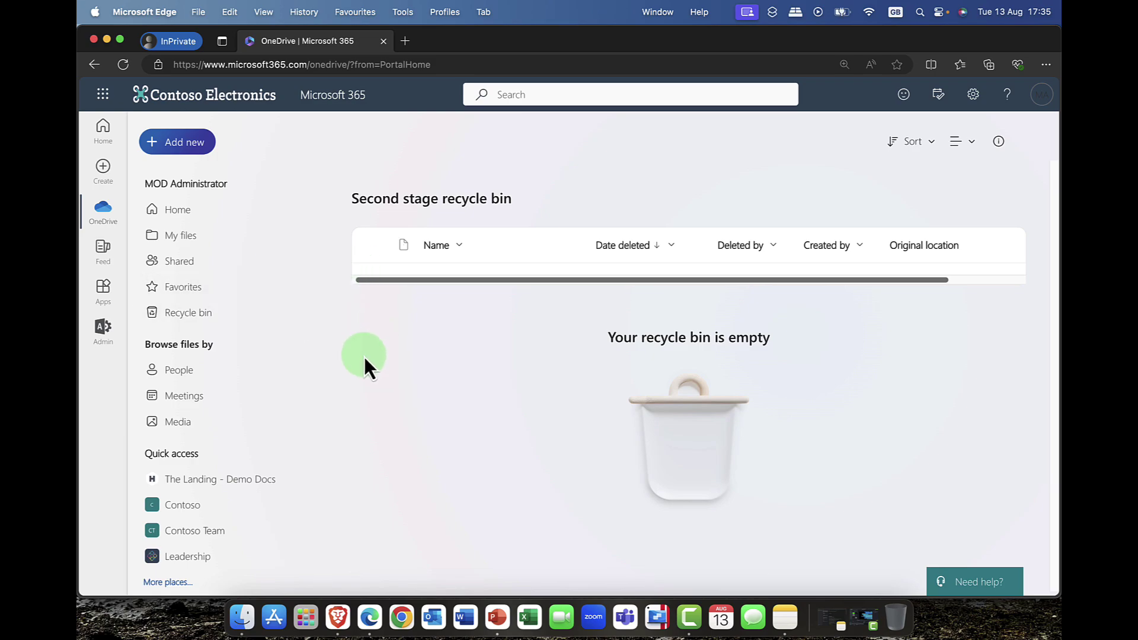
left_click(173, 211)
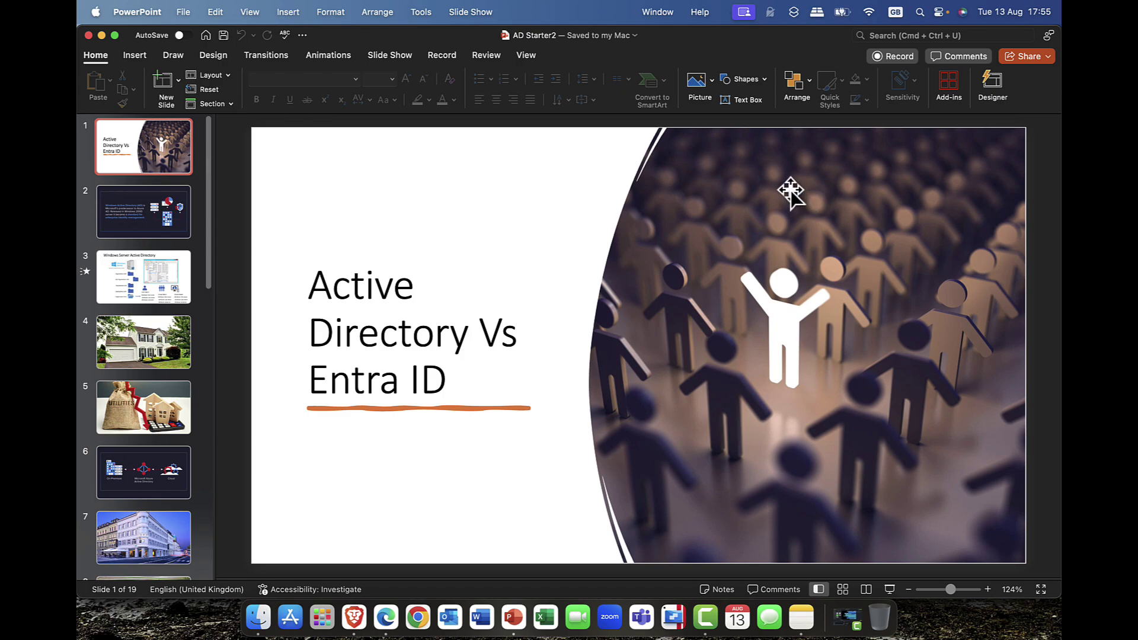
Switch to PowerPoint and open Designer for the Active Directory Vs Entra ID title slide.
left_click(213, 55)
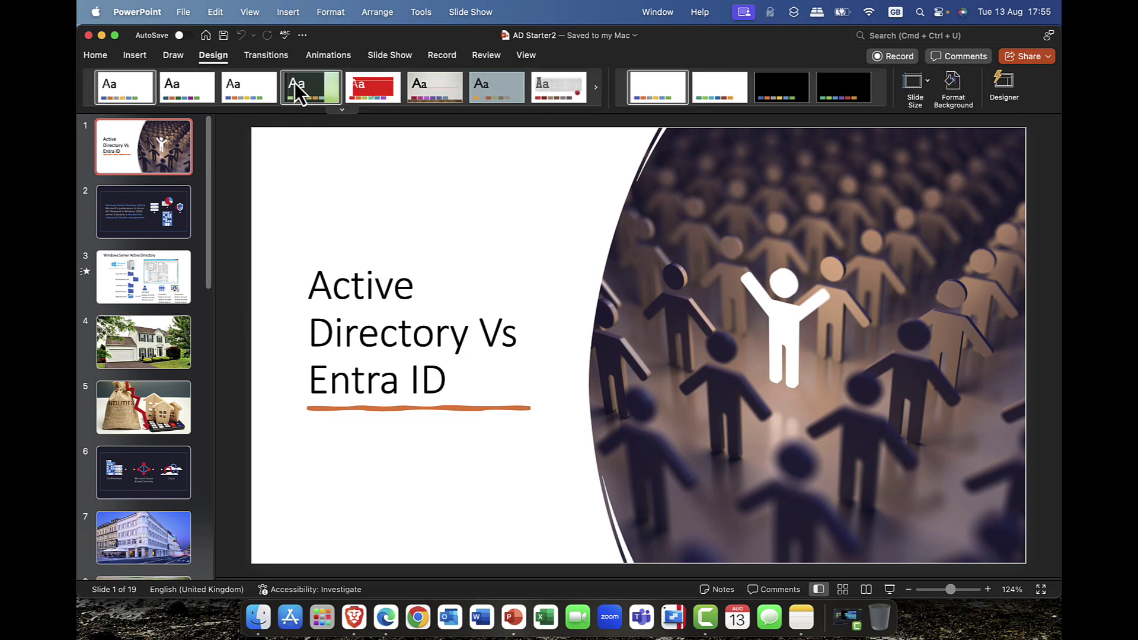
left_click(100, 58)
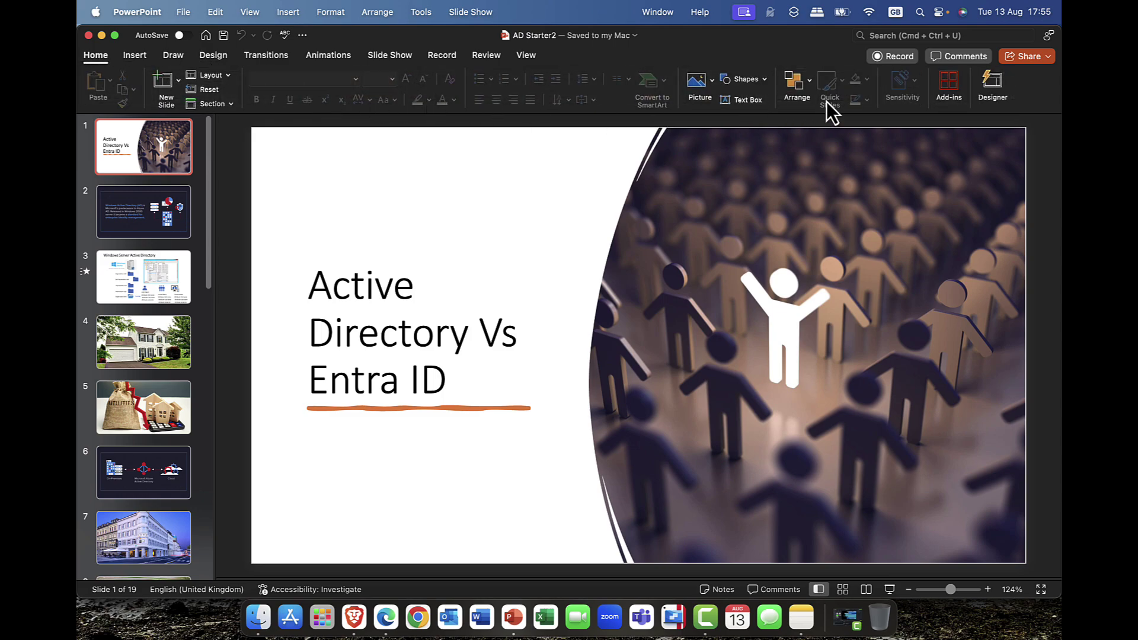
left_click(991, 86)
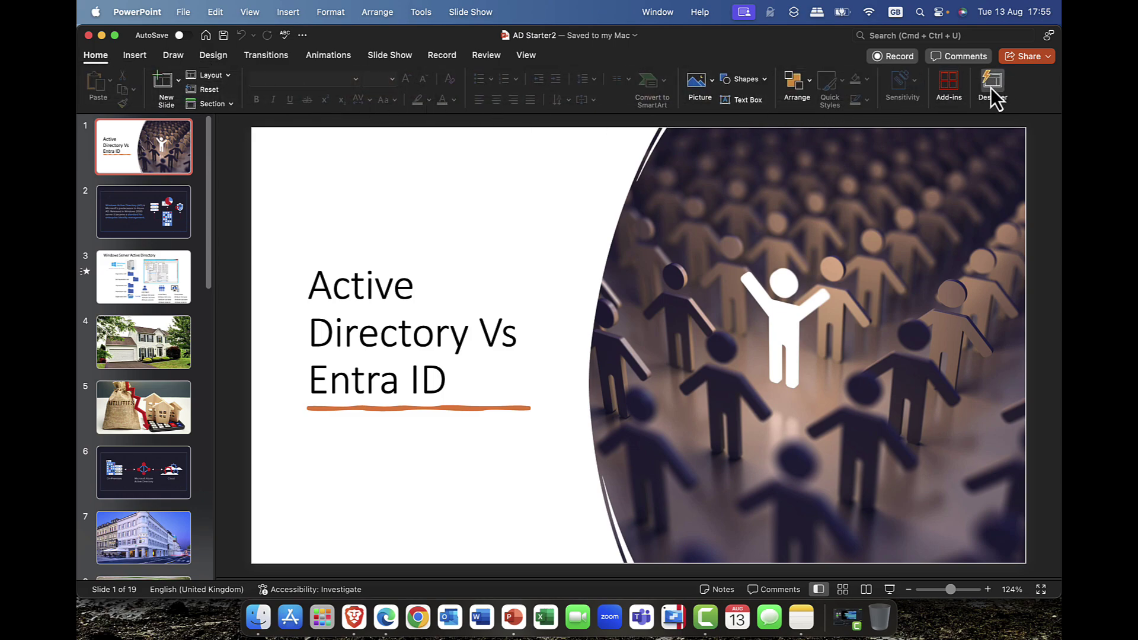
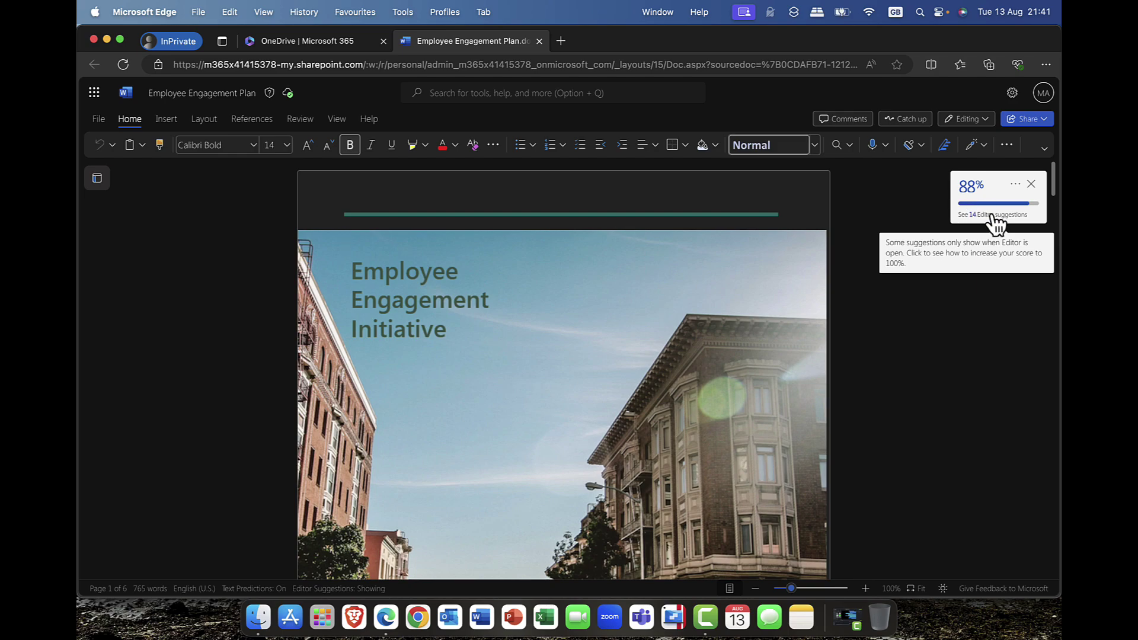
Open the Editor suggestions for the Employee Engagement Plan document and look through the correction and refinement categories.
left_click(991, 197)
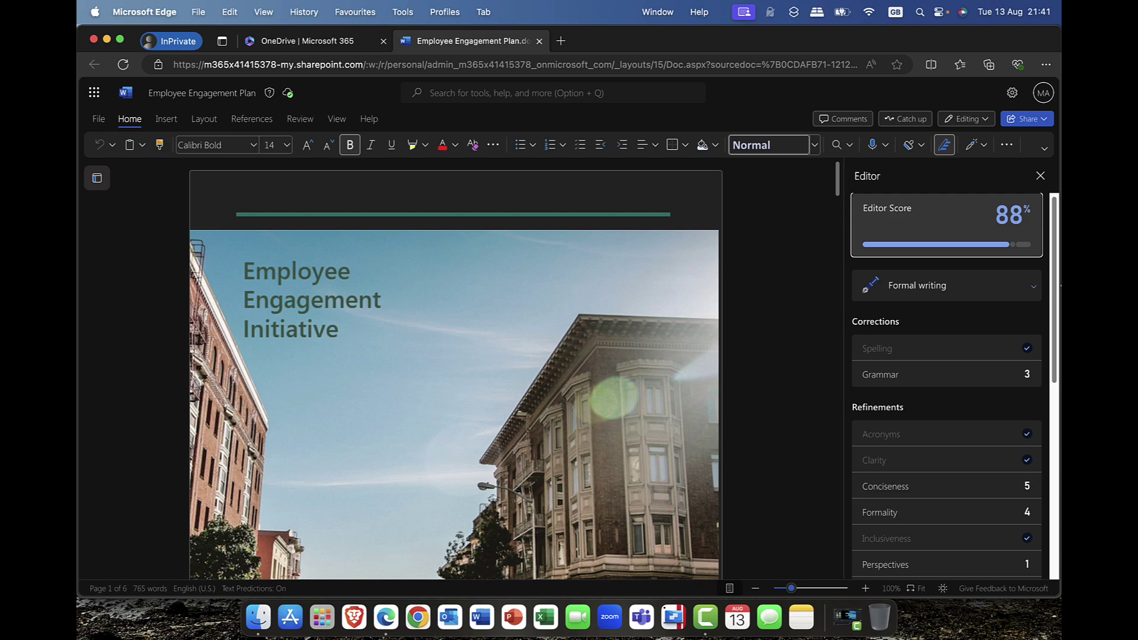
scroll(1009, 283, "down", 2)
scroll(1008, 284, "up", 1)
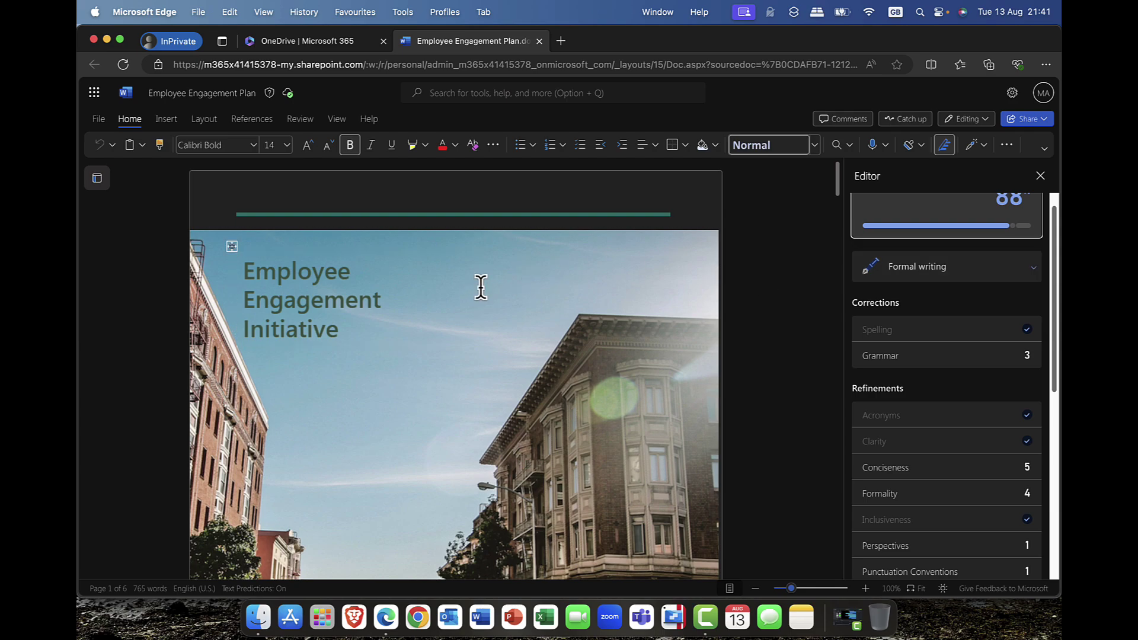
scroll(484, 286, "down", 1)
scroll(484, 286, "down", 10)
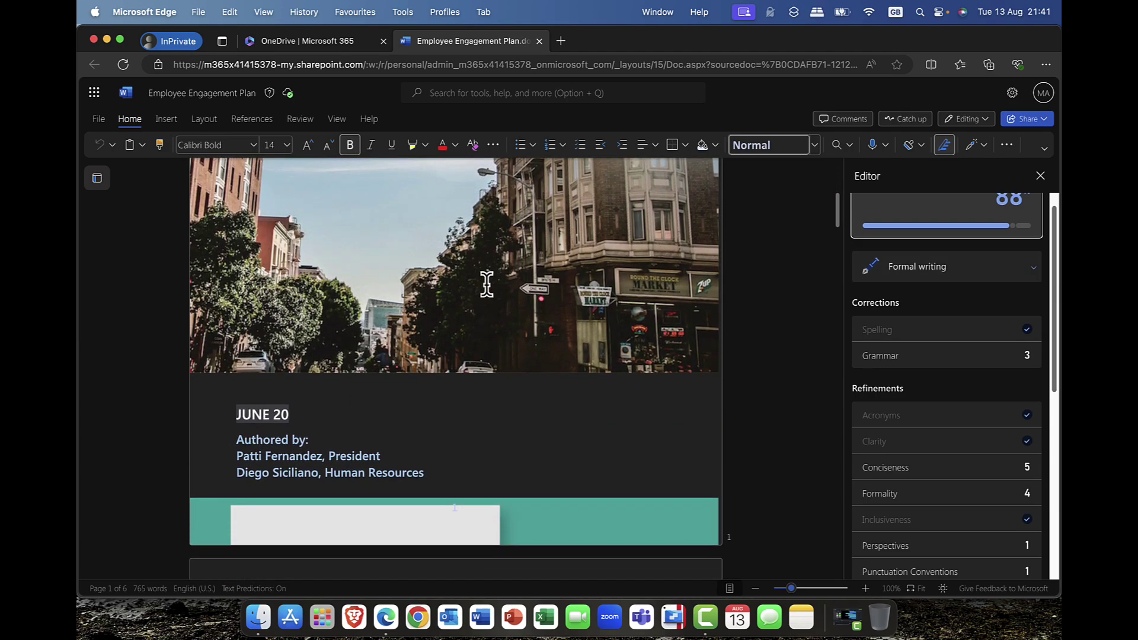
Check the Editor's writing formality levels and review the grammar suggestion for "of empowering".
left_click(1029, 269)
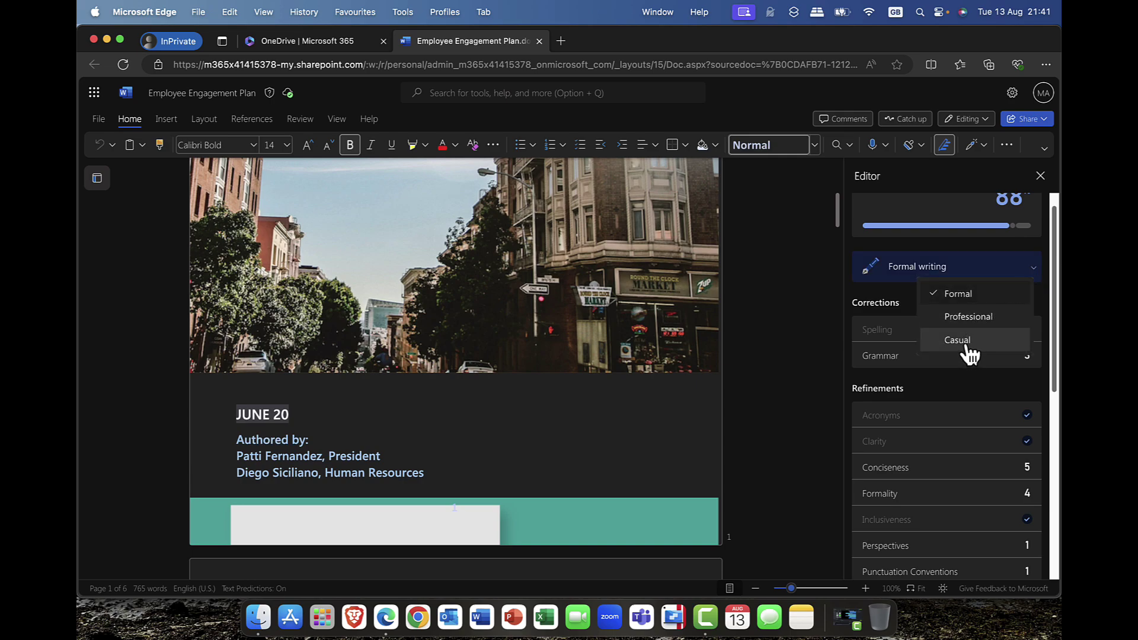
left_click(997, 268)
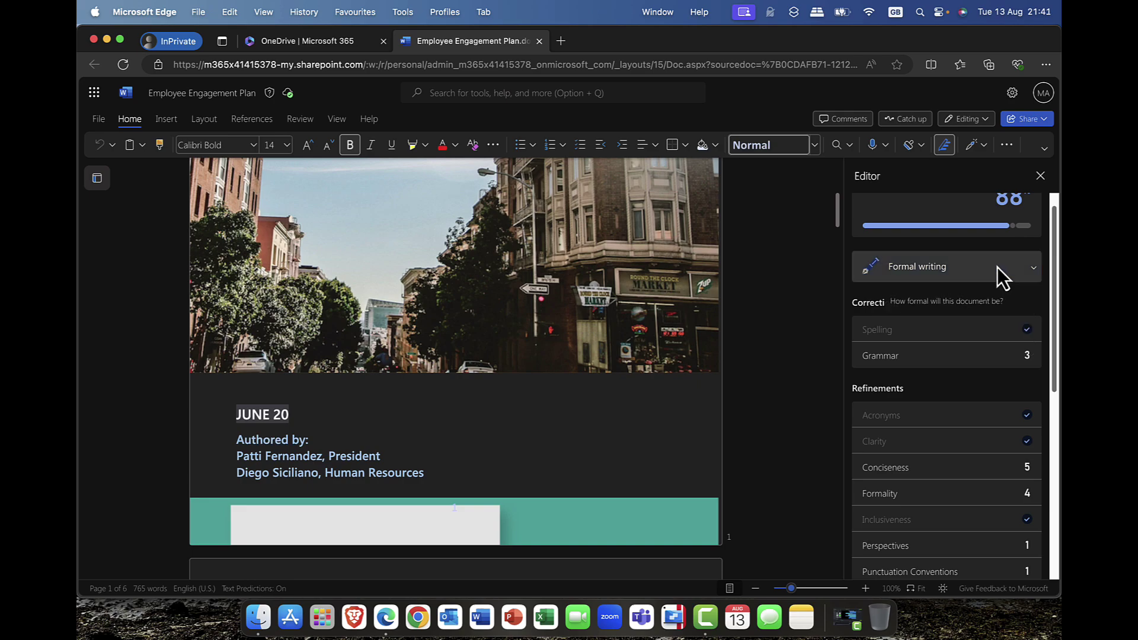
left_click(1031, 362)
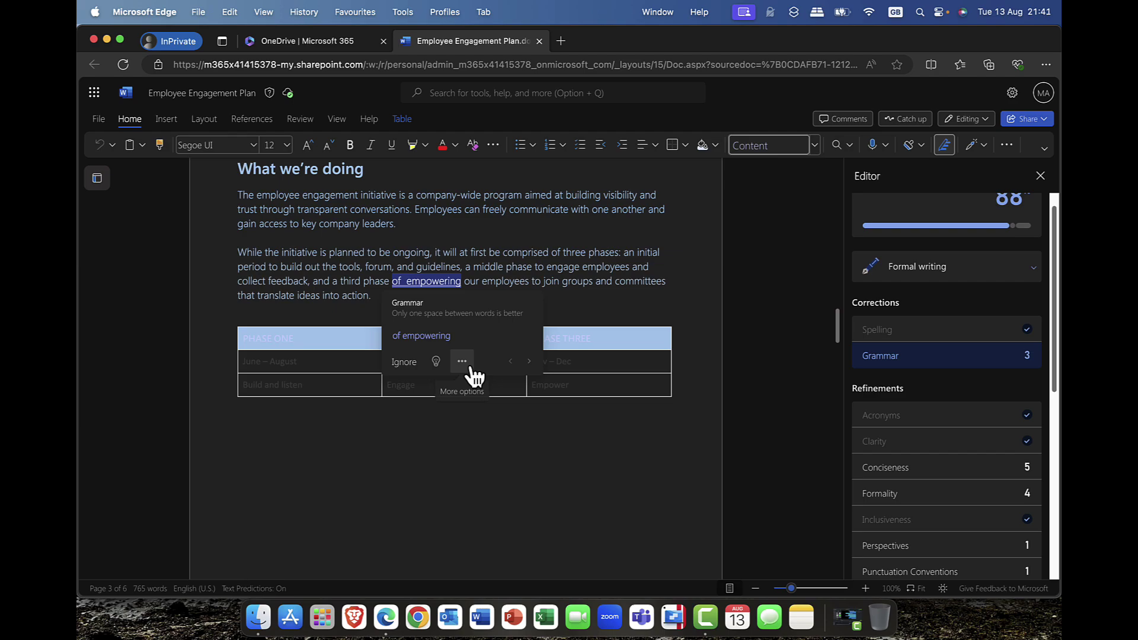
left_click(686, 279)
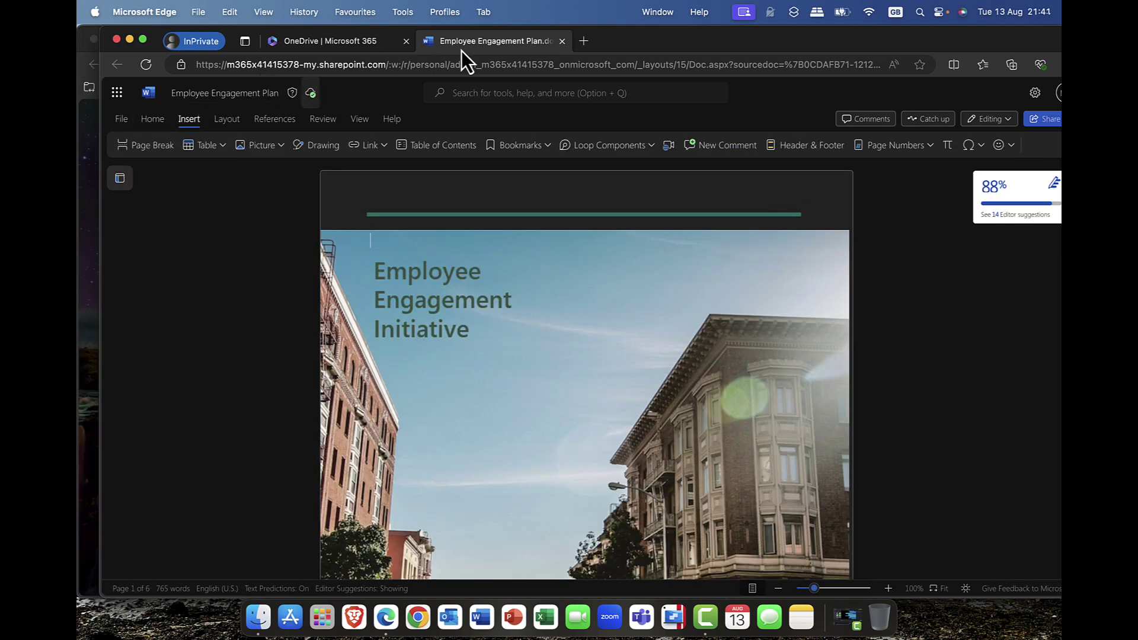
Examine the options for copying, sharing and exporting the Employee Engagement Plan document.
left_click_drag(640, 41, 620, 41)
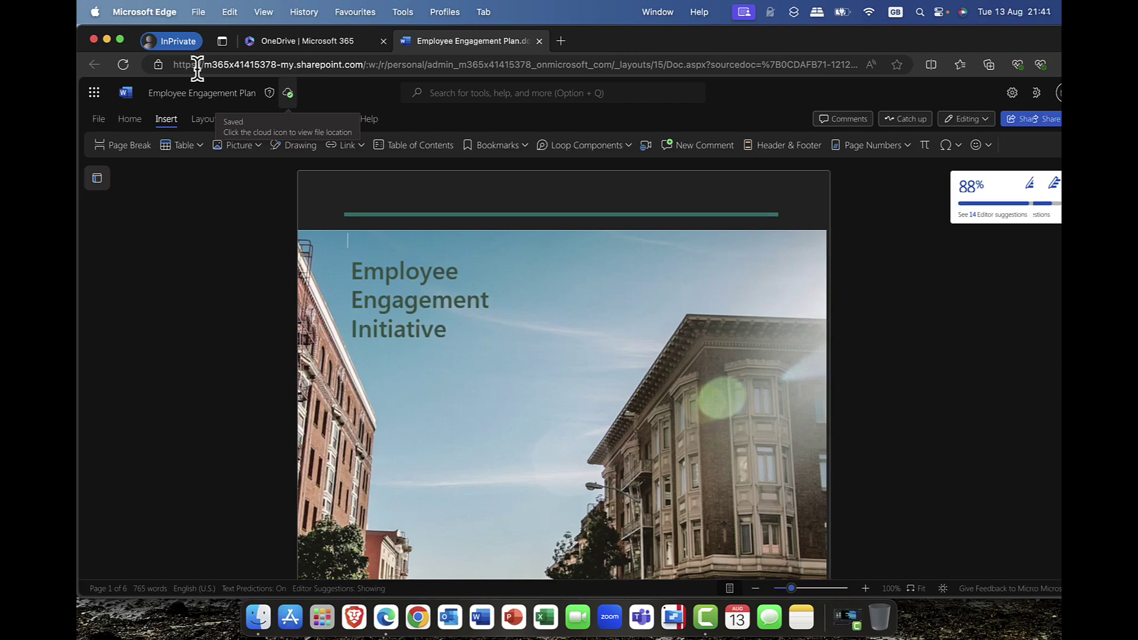
left_click(102, 123)
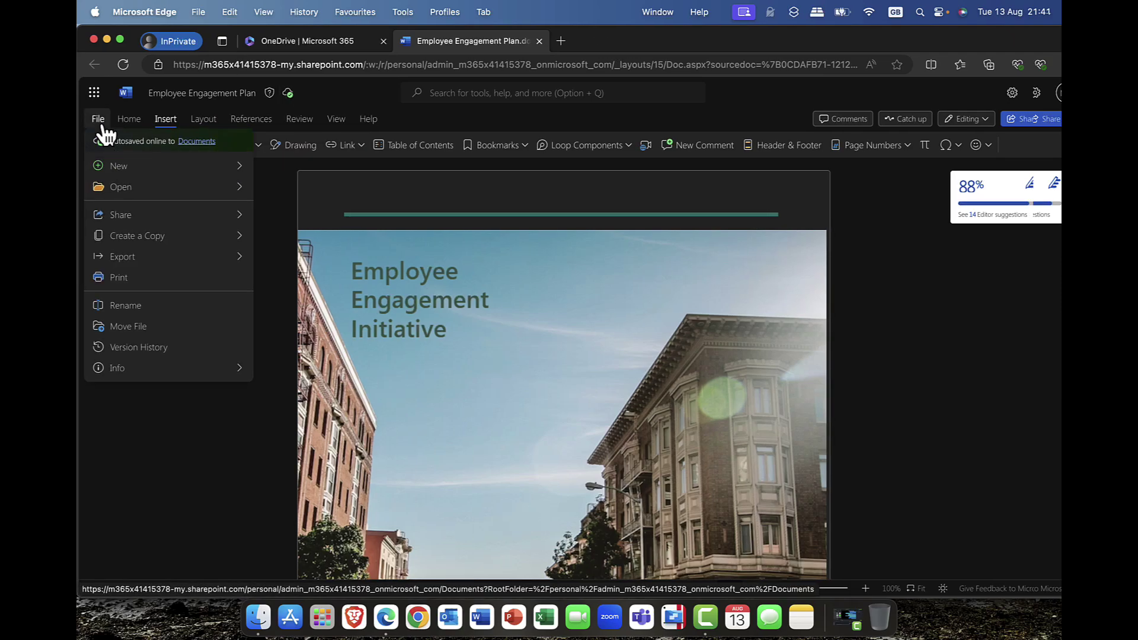
mouse_move(124, 237)
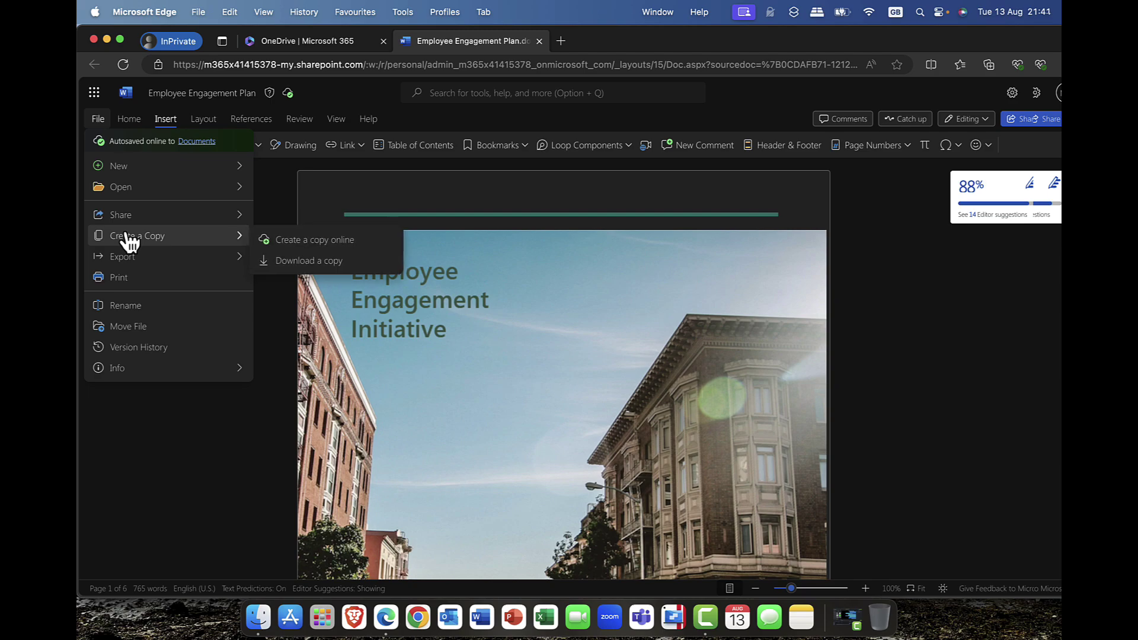
mouse_move(126, 217)
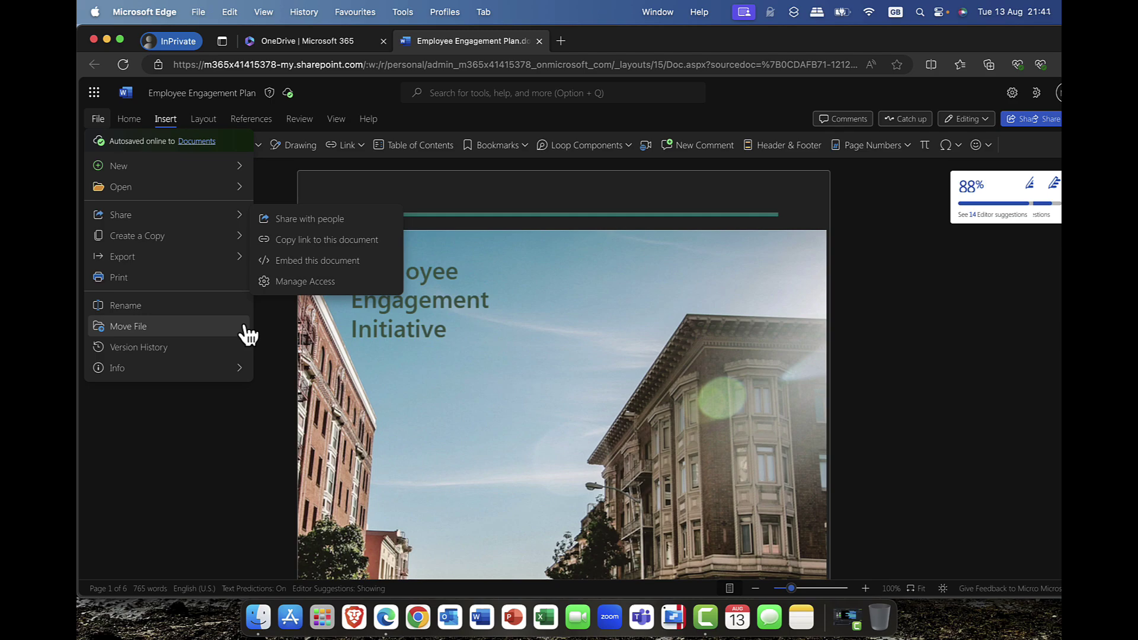
mouse_move(127, 261)
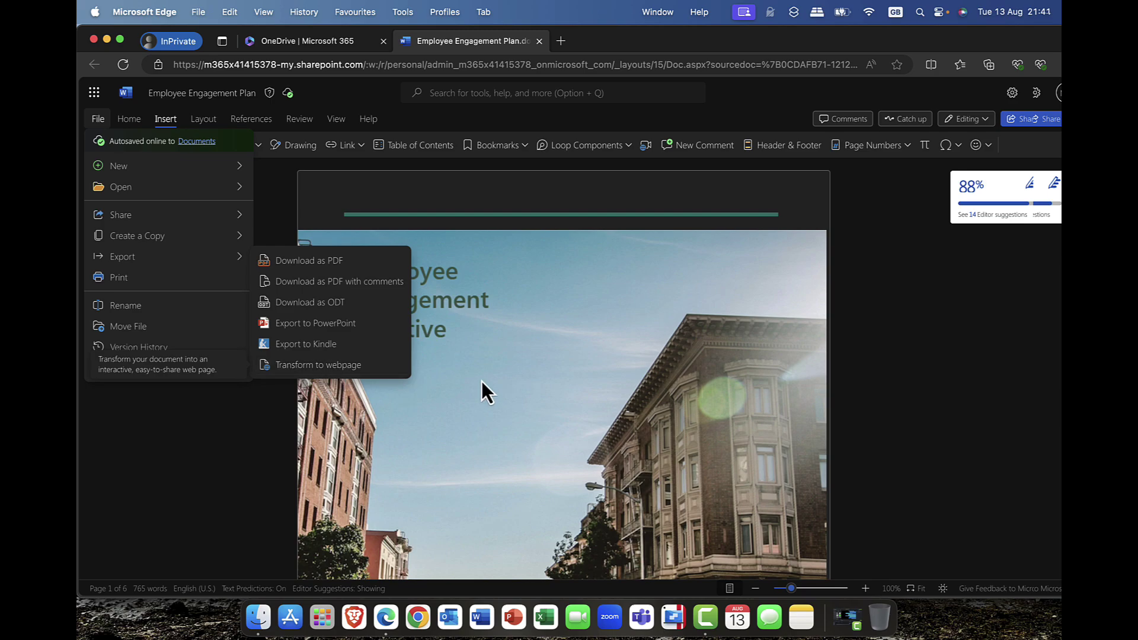
left_click(554, 374)
Look over the document's first pages and start exporting it to a PowerPoint presentation.
scroll(555, 377, "down", 3)
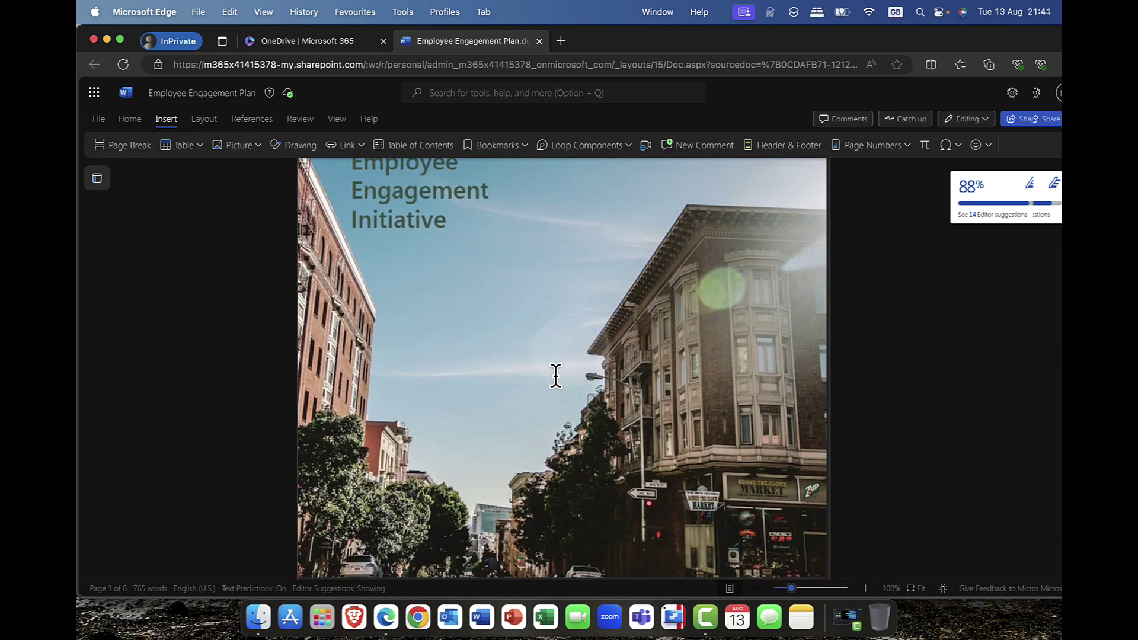
scroll(555, 375, "up", 2)
scroll(555, 375, "down", 6)
scroll(556, 375, "down", 10)
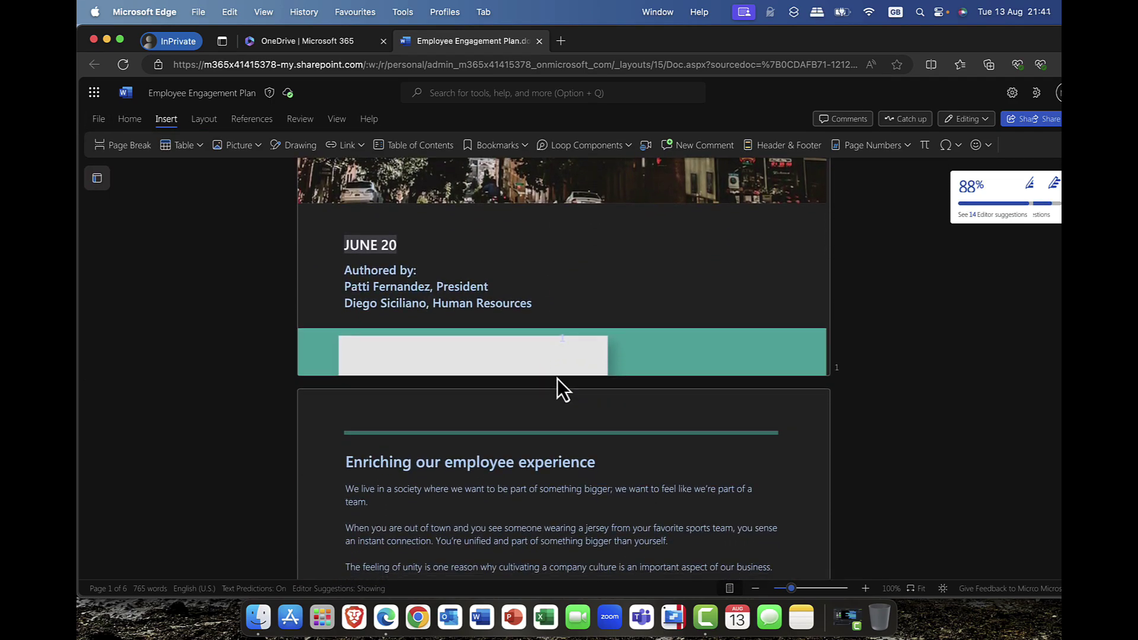
scroll(557, 379, "down", 20)
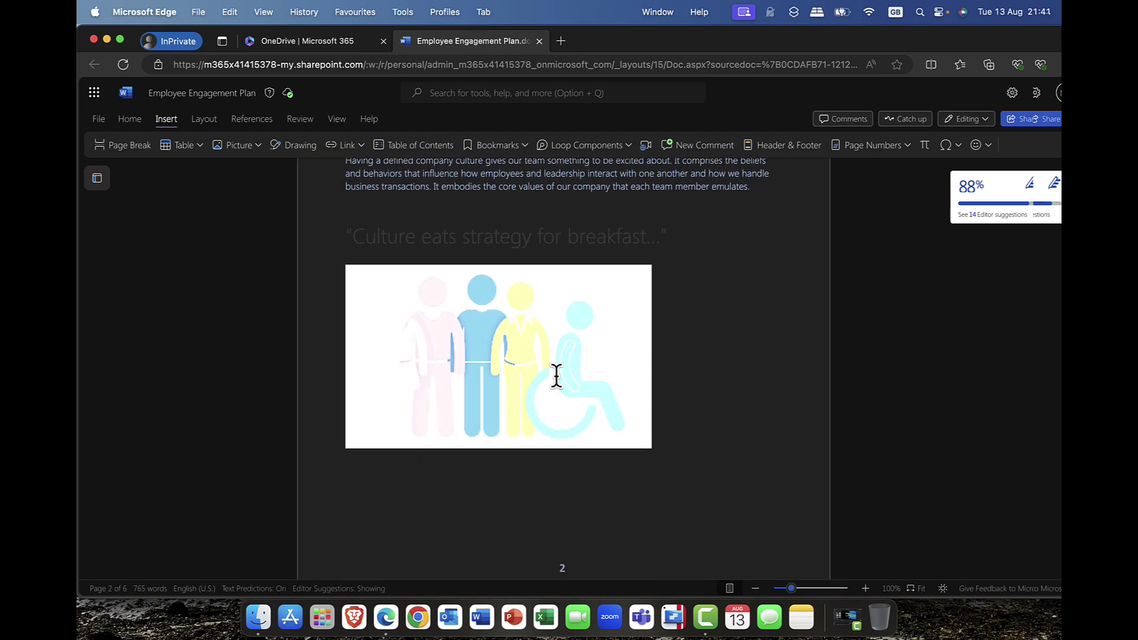
scroll(556, 376, "up", 20)
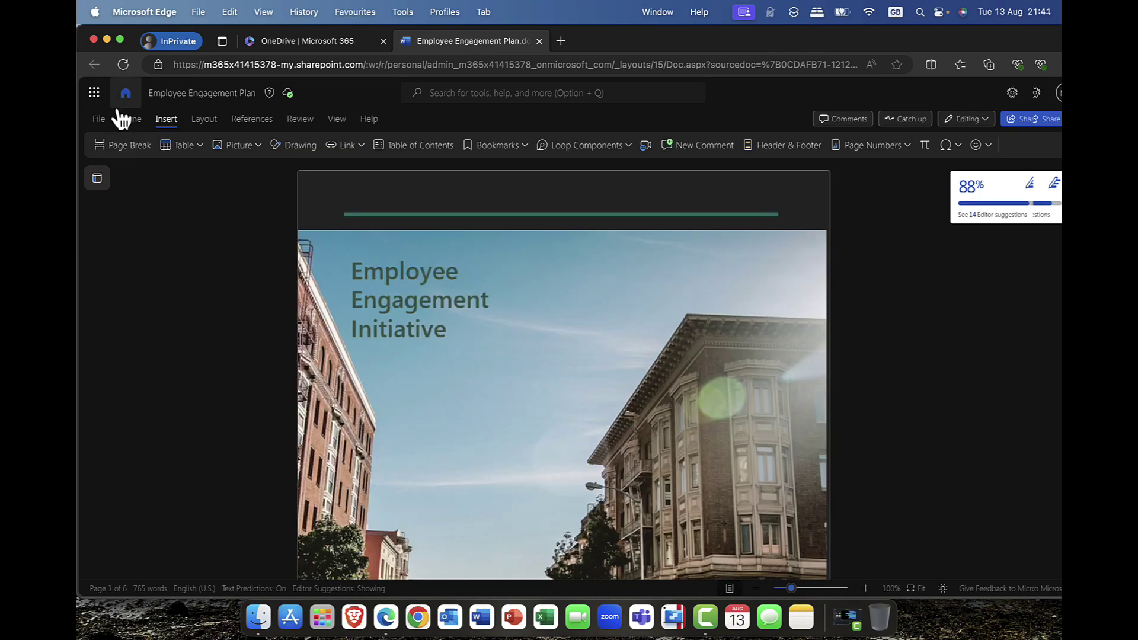
left_click(98, 119)
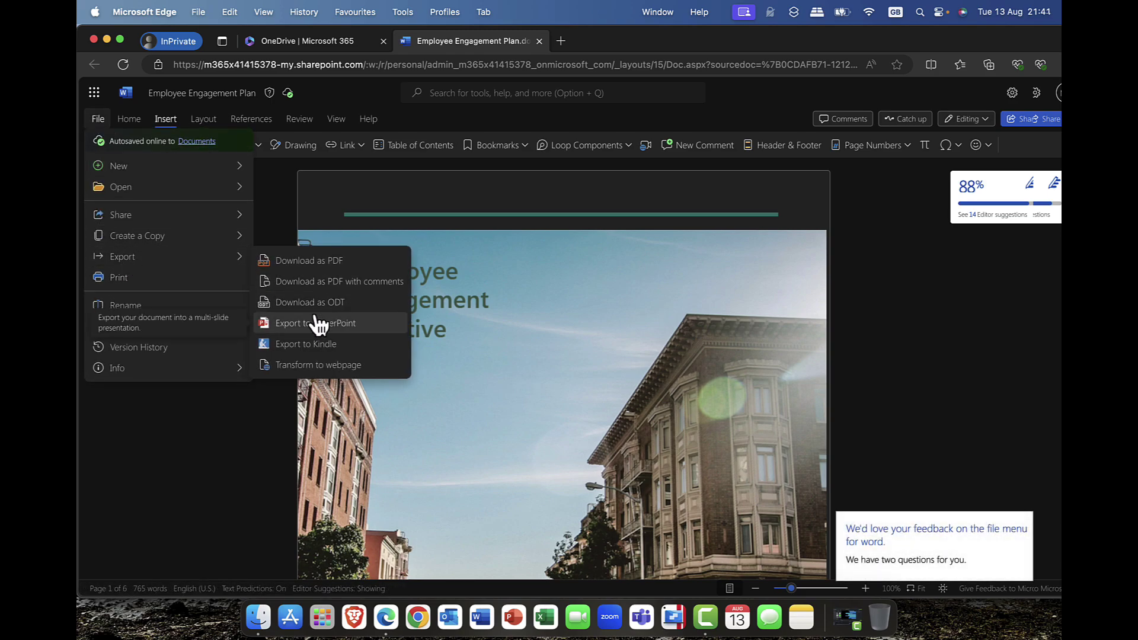
left_click(346, 332)
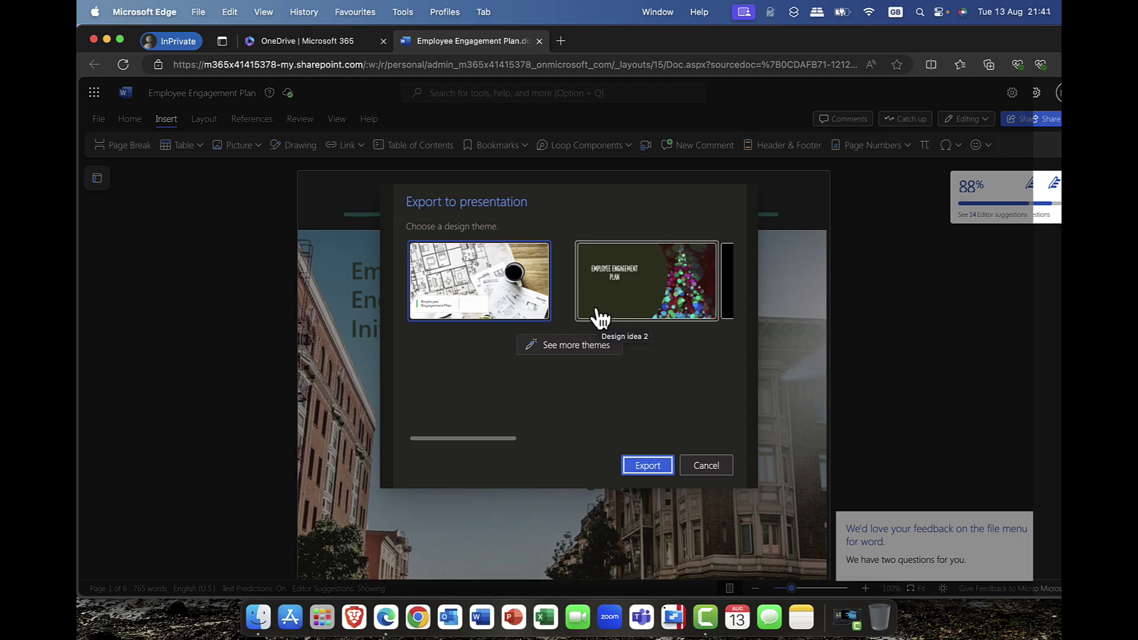
Export the presentation with the white design theme that has coloured dots and a purple-pink frame, and open it.
scroll(600, 317, "right", 5)
scroll(605, 316, "right", 5)
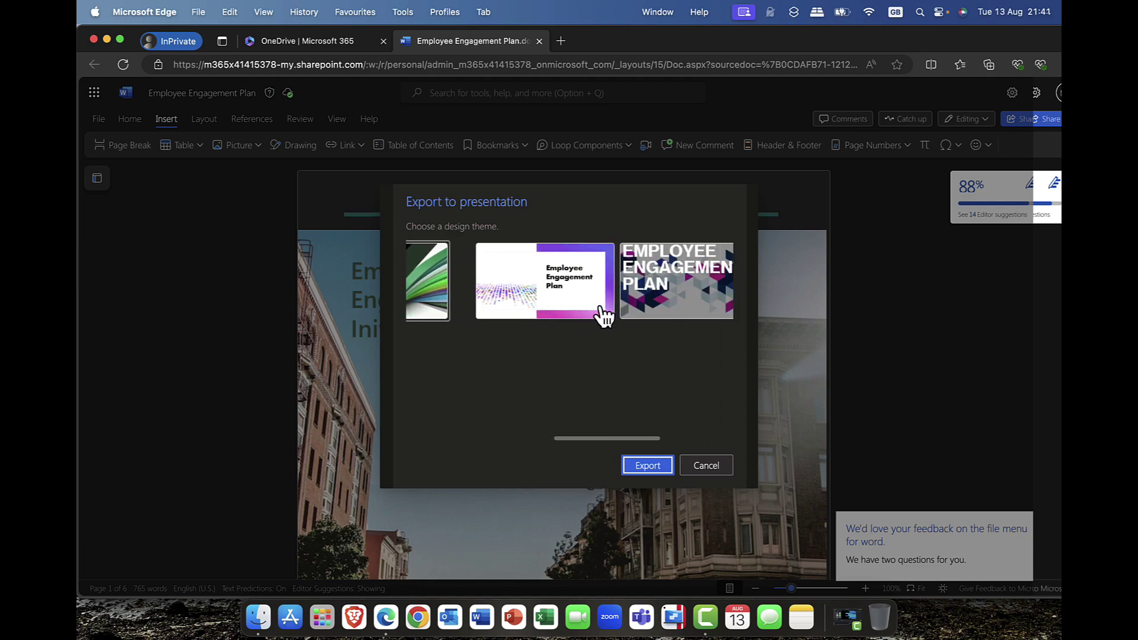
scroll(604, 315, "left", 5)
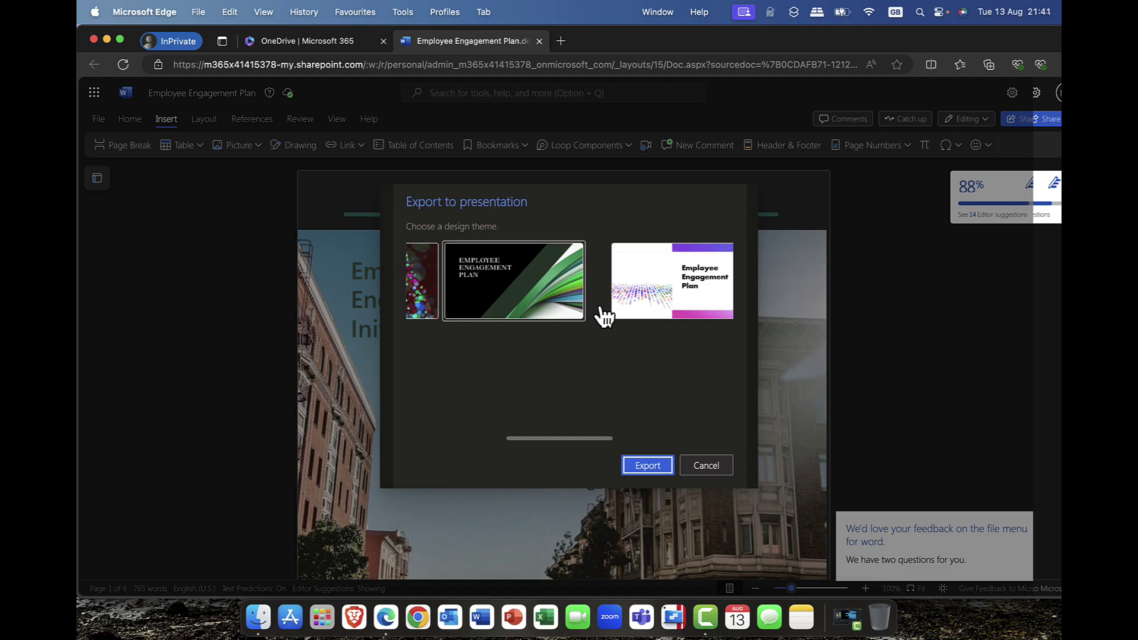
left_click(657, 311)
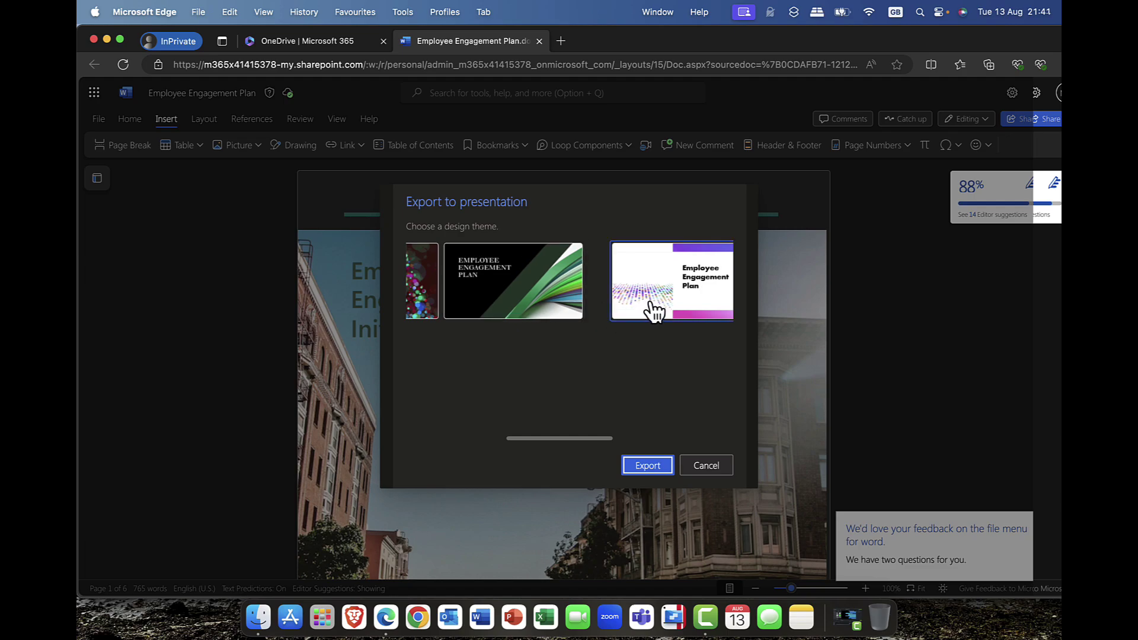
left_click(648, 466)
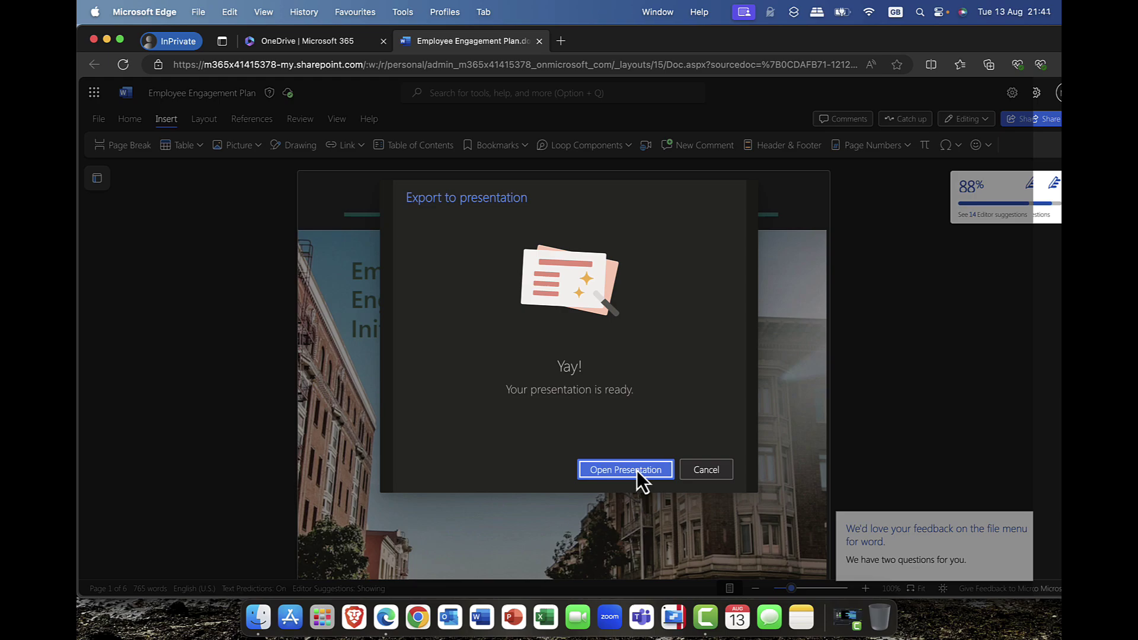
left_click(637, 470)
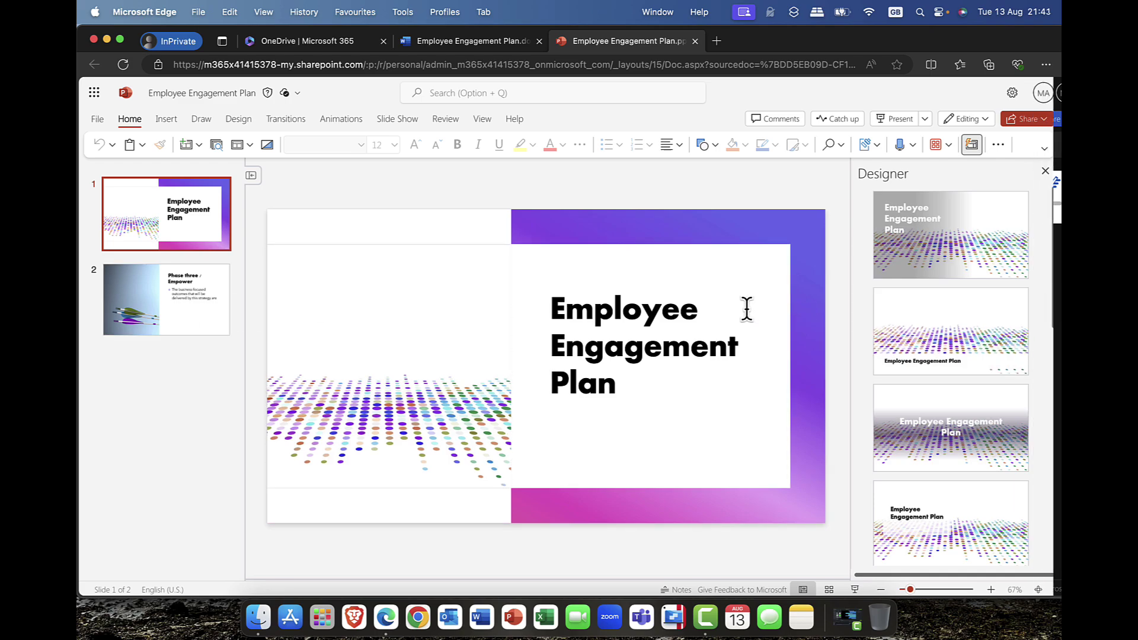
Apply the grey-gradient Designer layout with full-width coloured dots to the title slide and close the presentation after viewing slide 2.
left_click(938, 258)
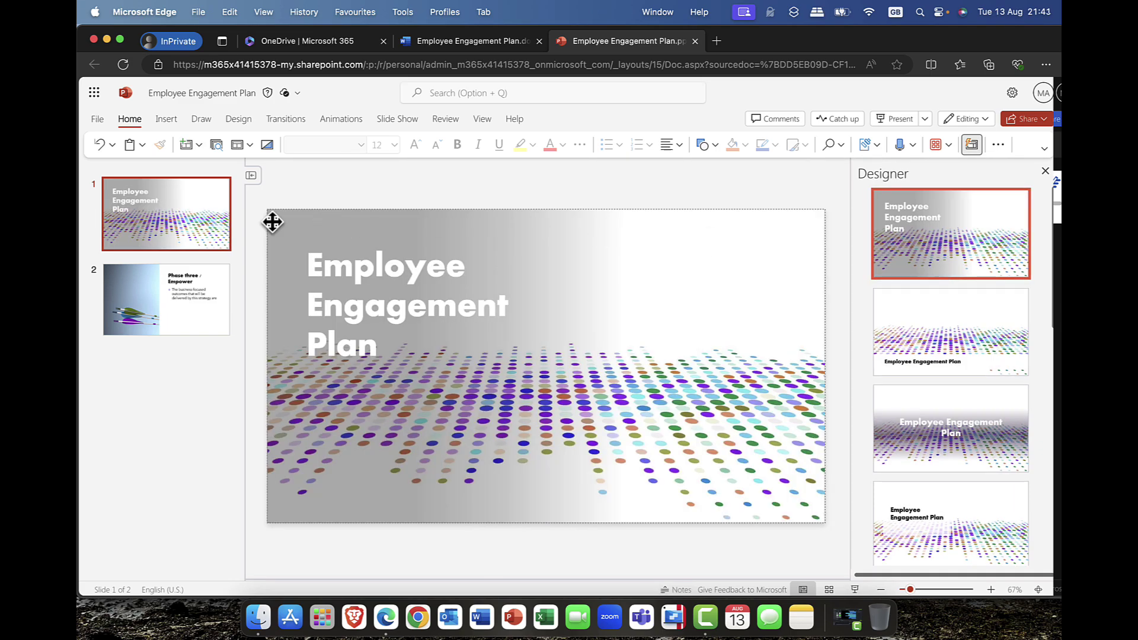
left_click(185, 312)
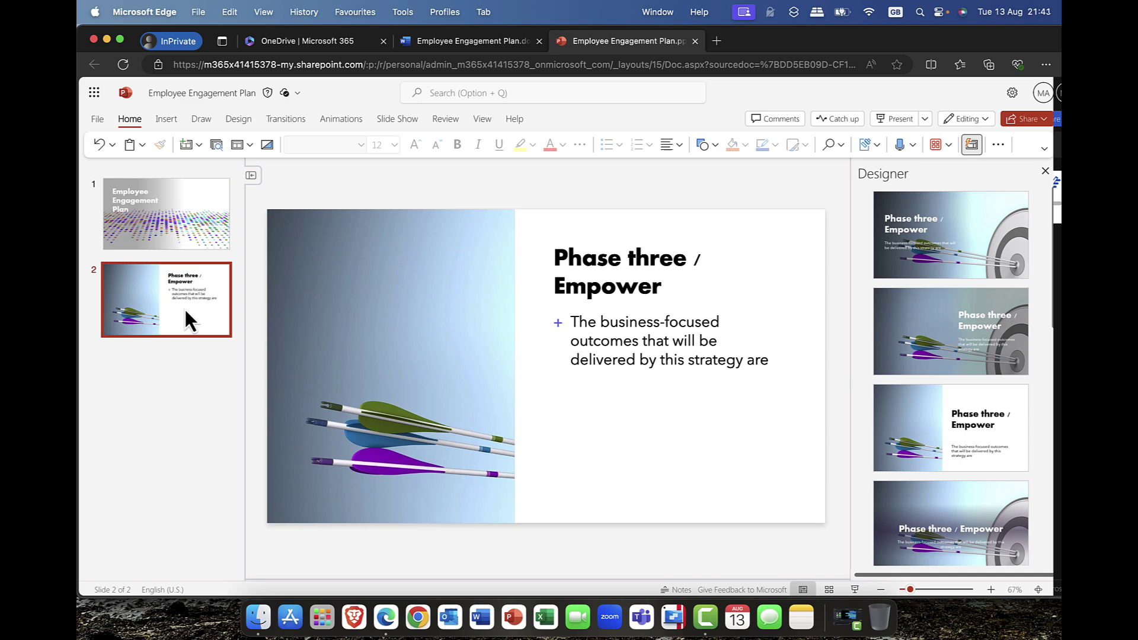
left_click(696, 42)
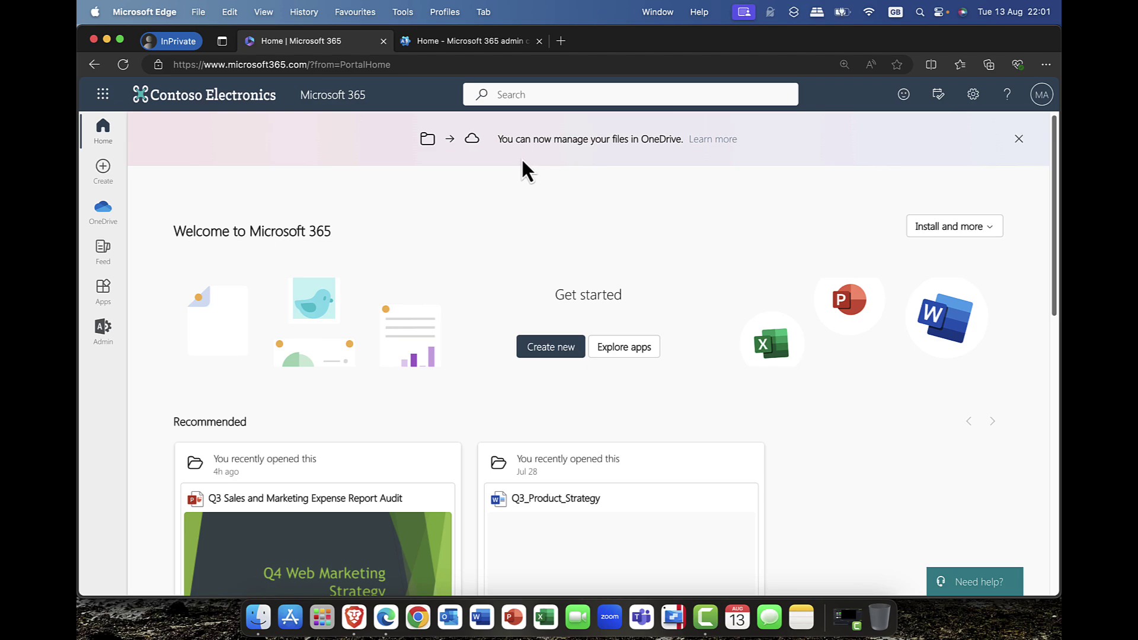
Search Microsoft 365 for "sales" and look through the full results page.
scroll(521, 158, "down", 10)
scroll(519, 170, "up", 10)
left_click(524, 93)
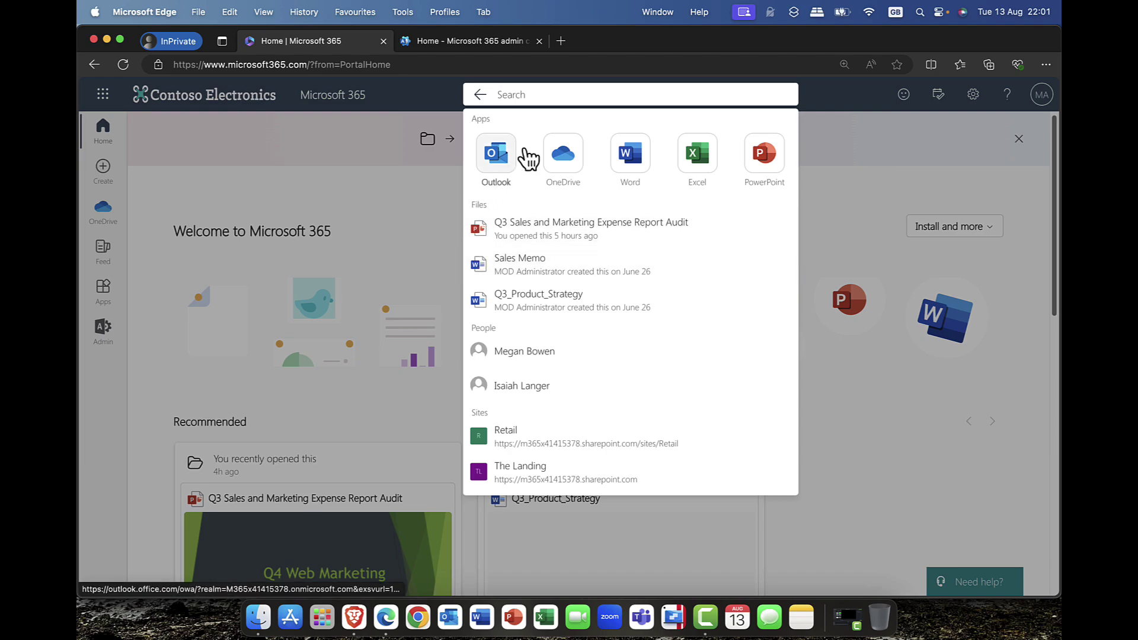
type("s")
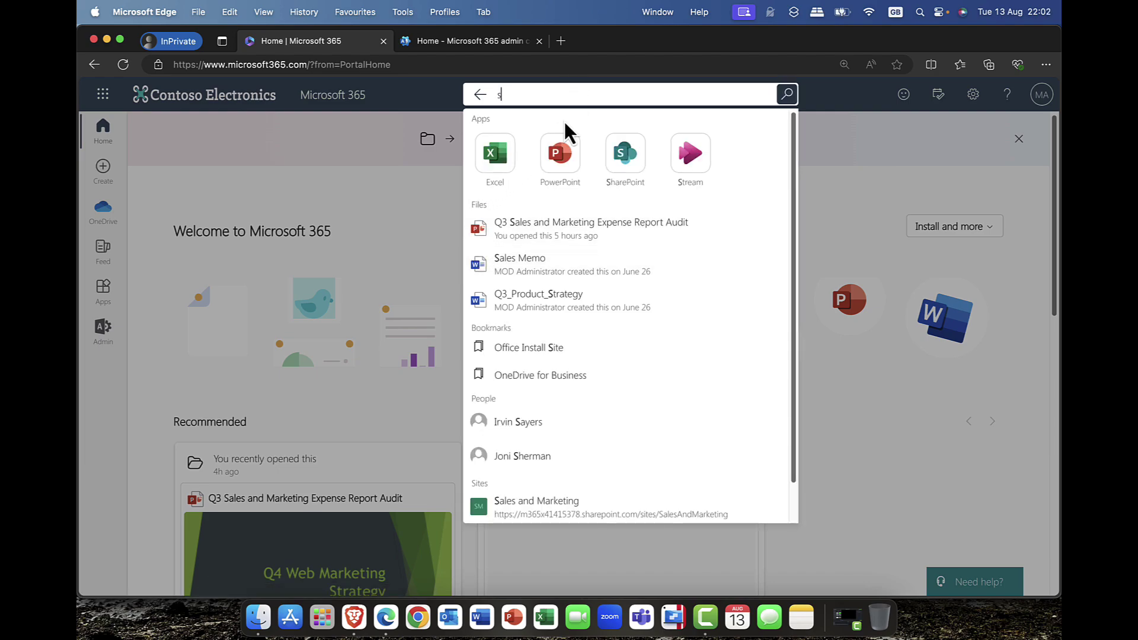
type("ales")
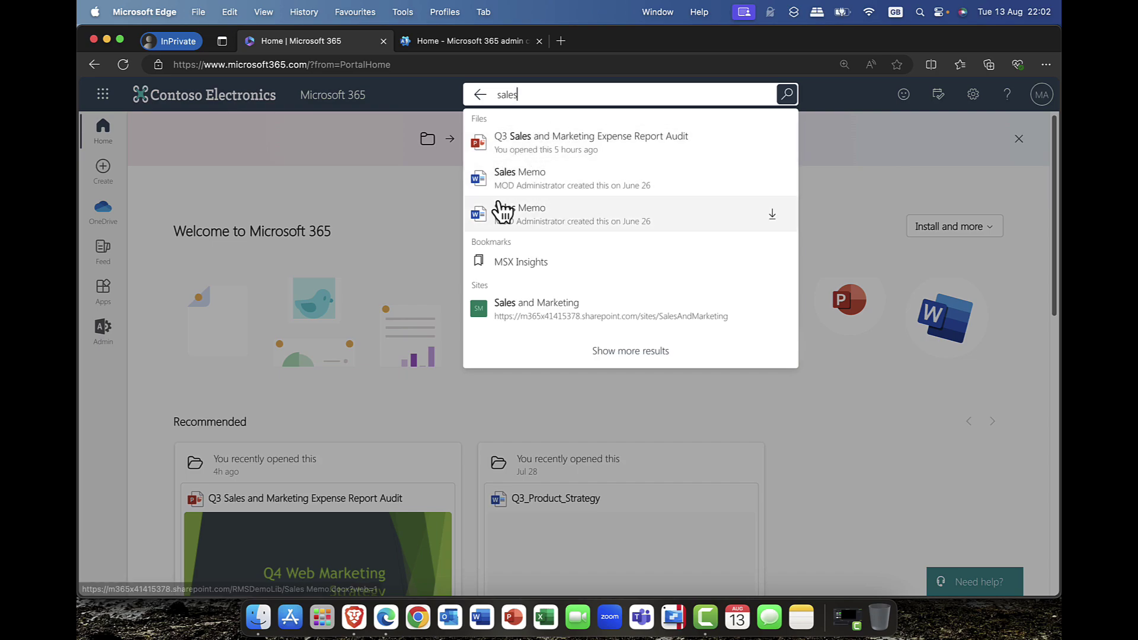
left_click(637, 355)
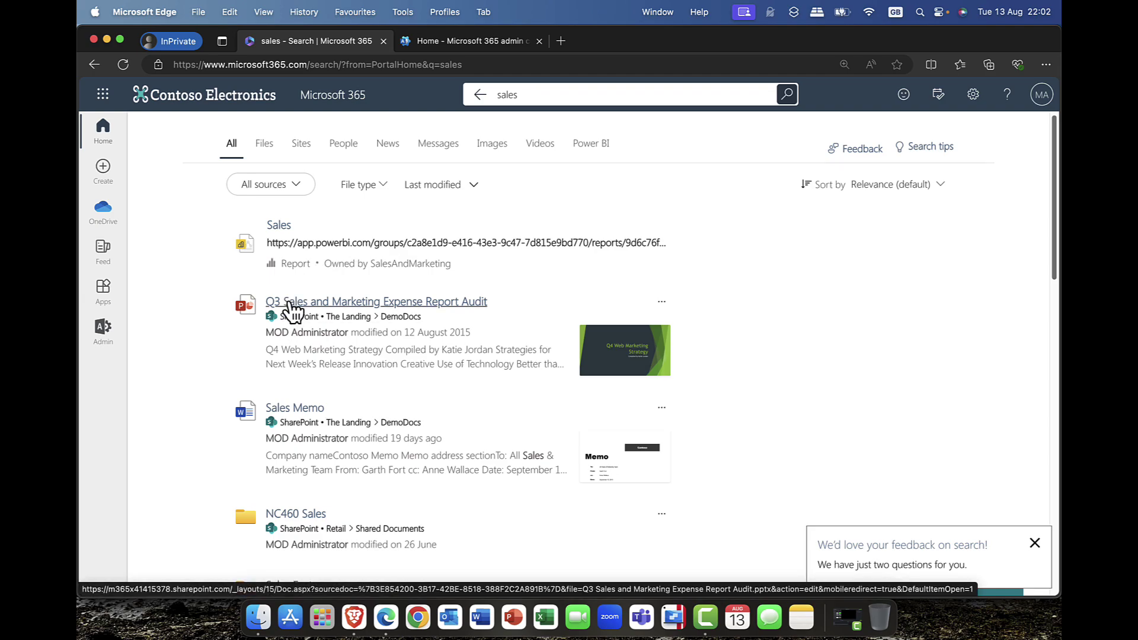
scroll(290, 309, "down", 6)
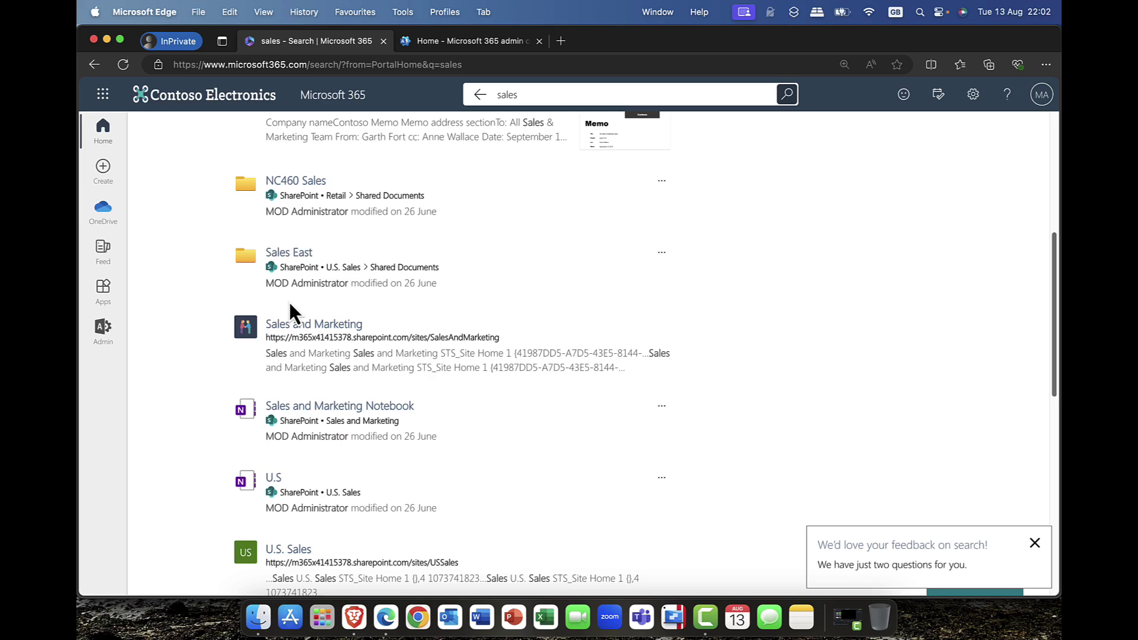
scroll(289, 309, "up", 8)
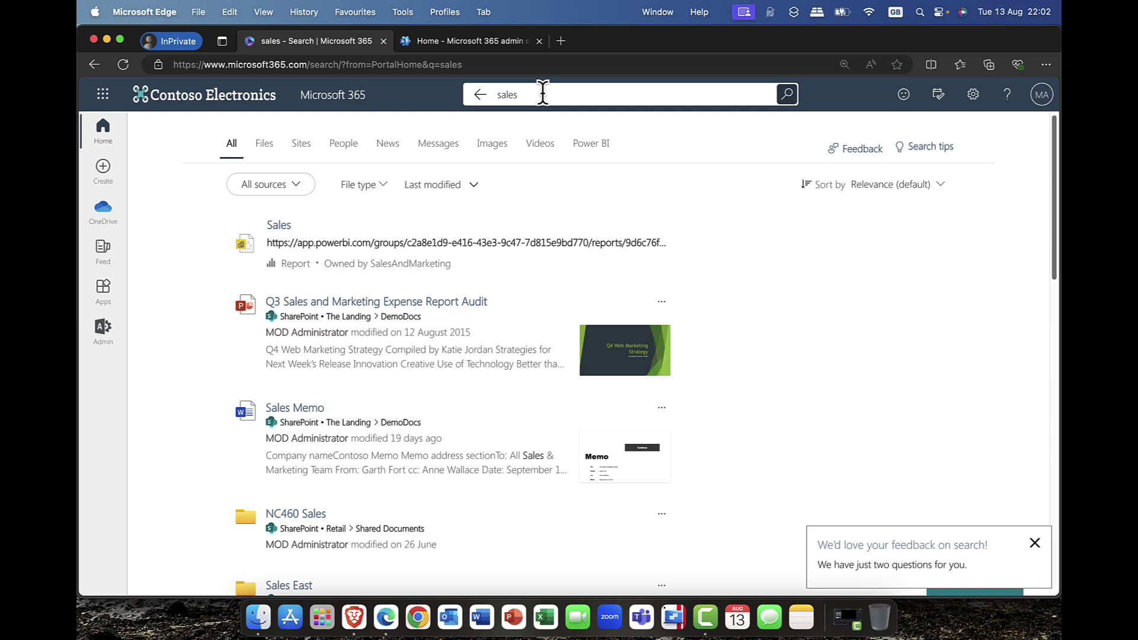
Check the available apps in the Microsoft 365 app launcher and return to the home page.
left_click(106, 100)
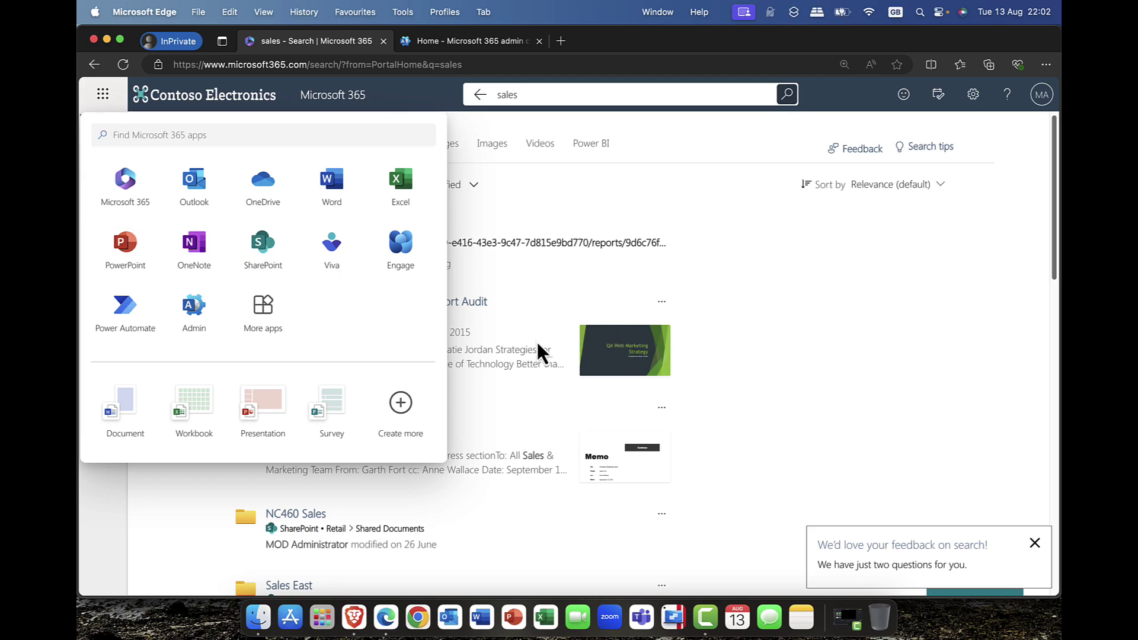
left_click(824, 317)
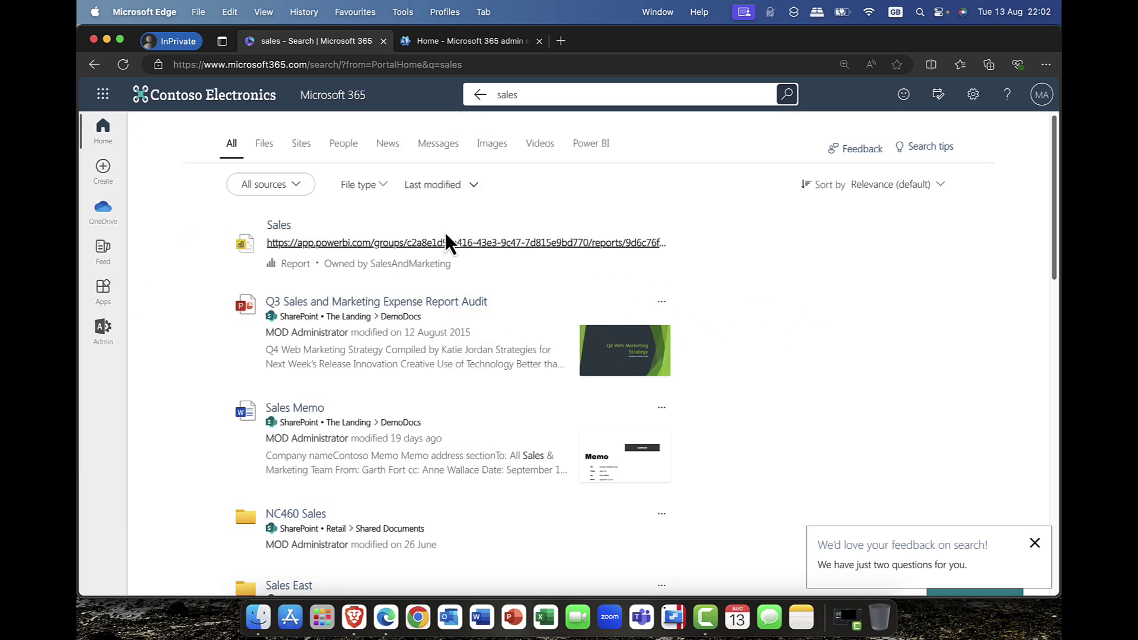
left_click(102, 127)
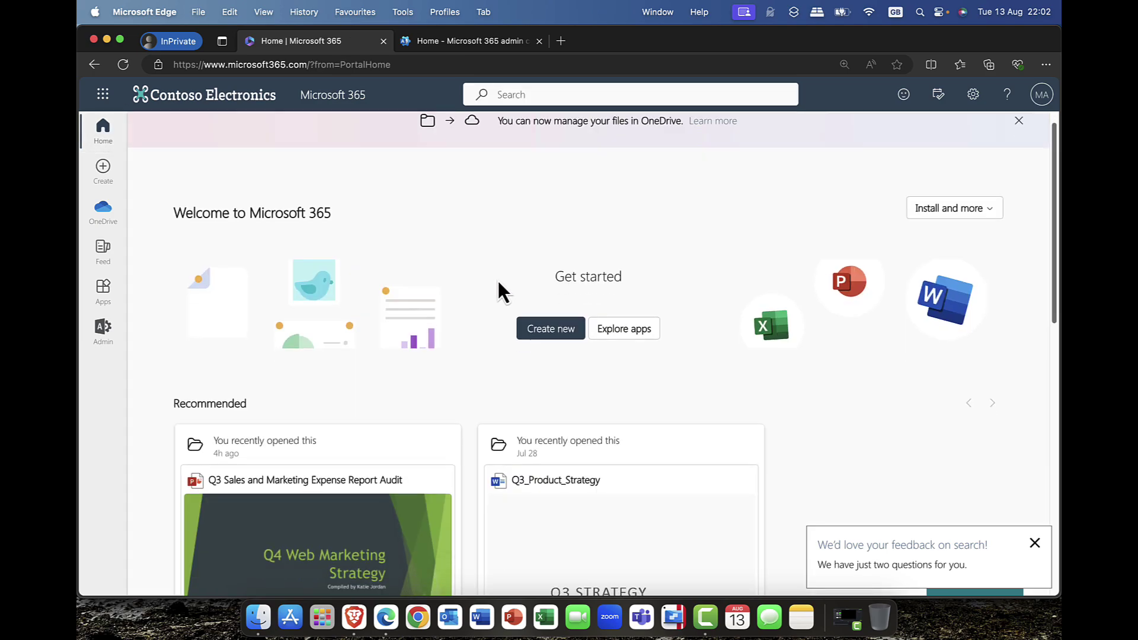
Open the page for creating new content and look through its file types and PowerPoint, Excel and Word templates.
scroll(498, 281, "down", 4)
scroll(496, 279, "up", 4)
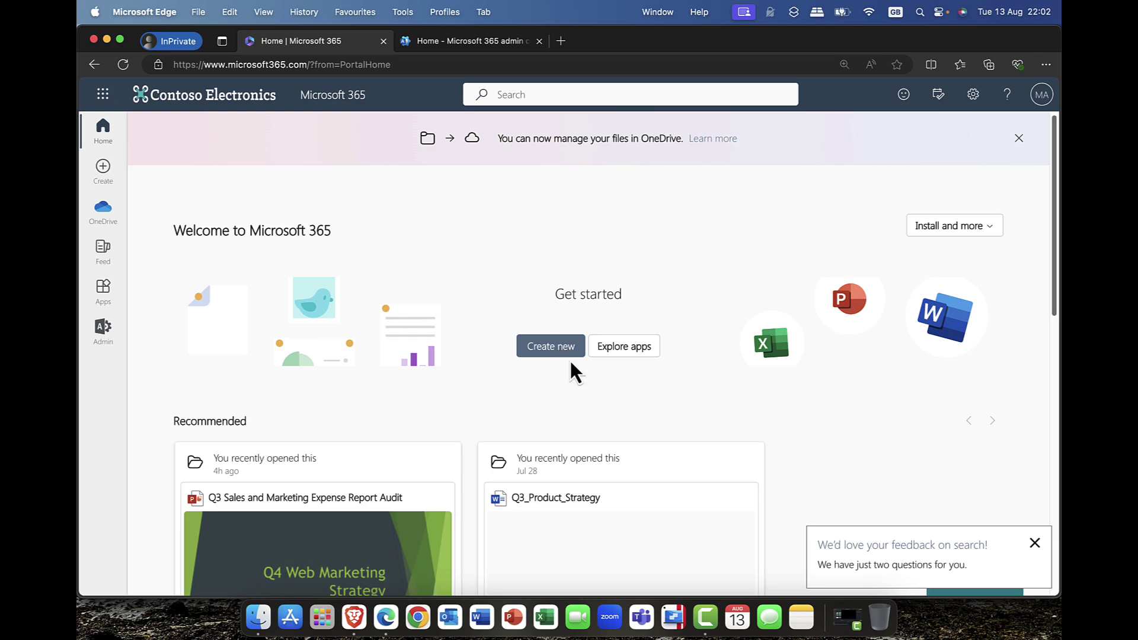
left_click(554, 347)
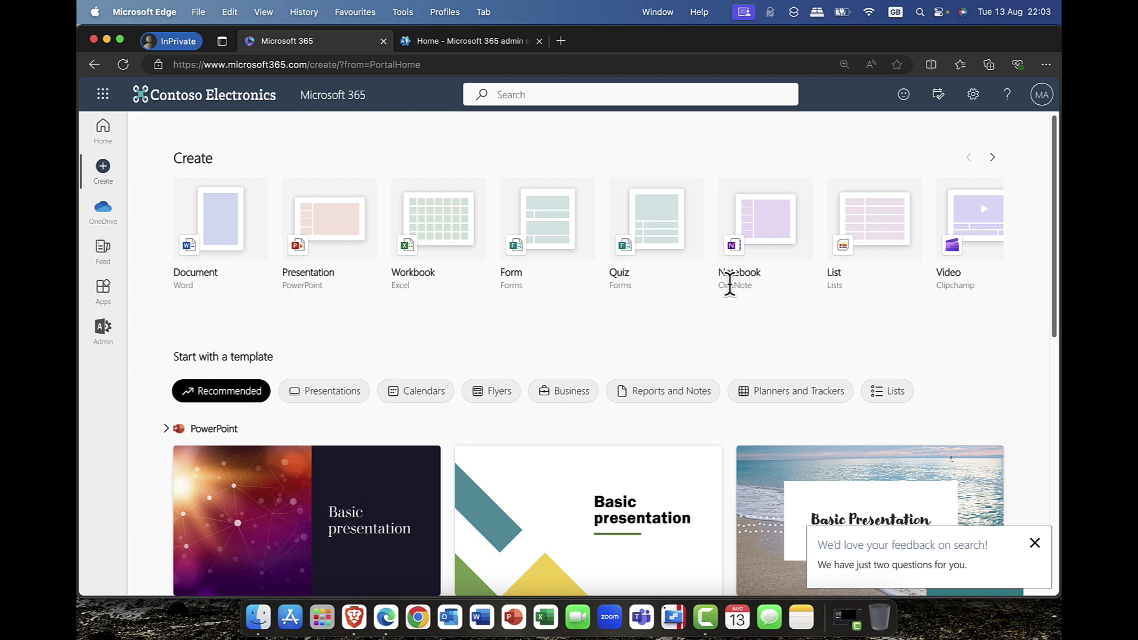
scroll(845, 309, "down", 5)
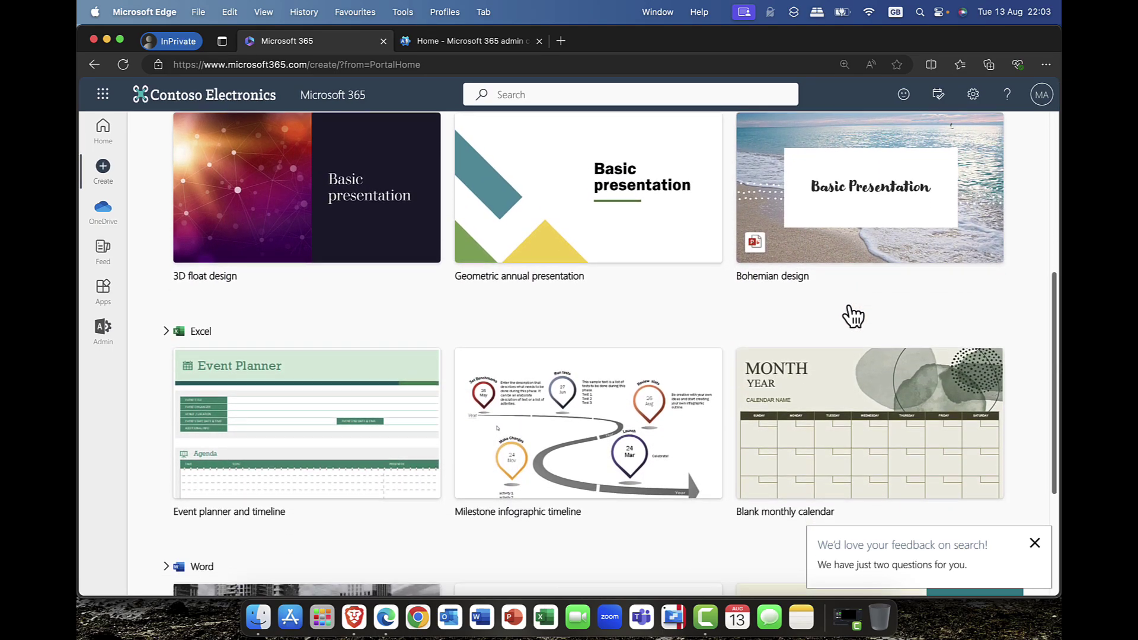
scroll(853, 317, "down", 4)
scroll(853, 317, "up", 8)
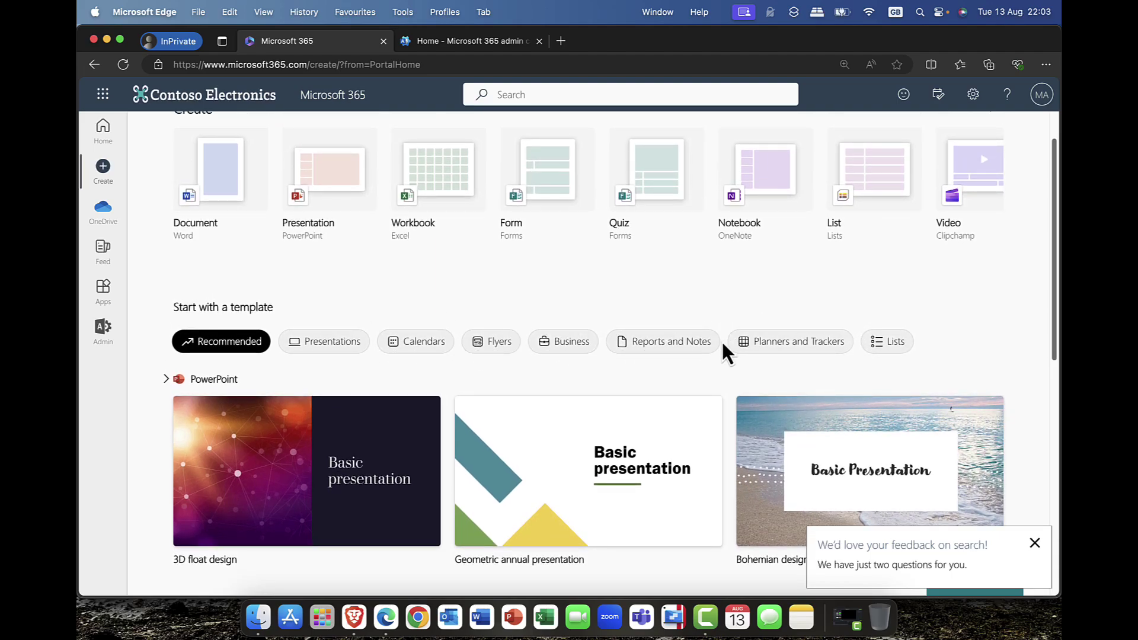
scroll(723, 351, "up", 1)
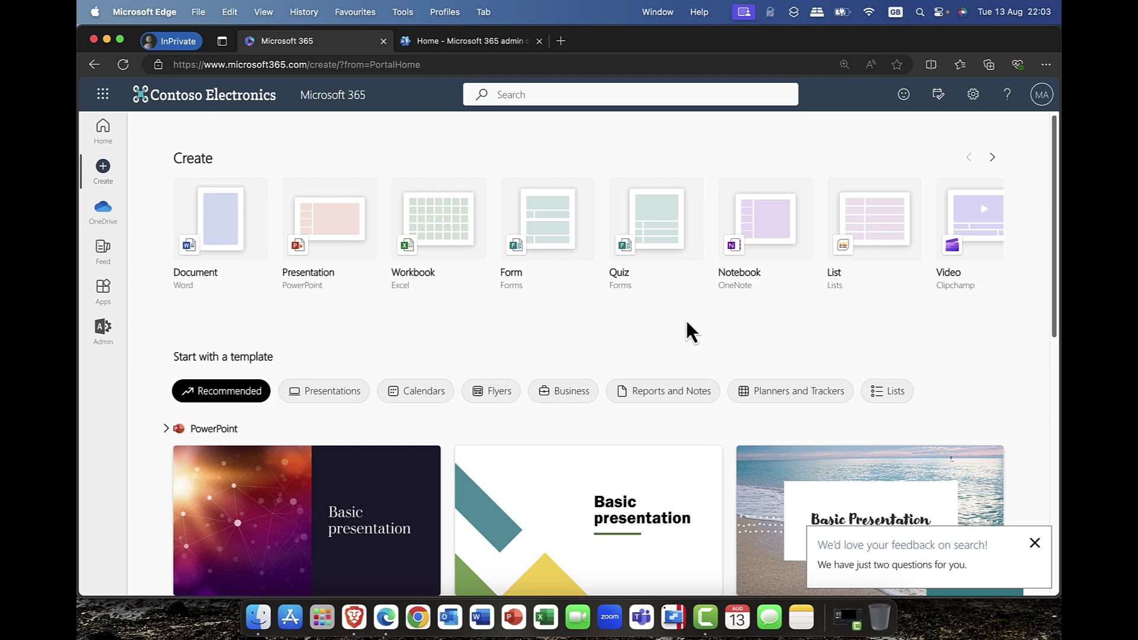
Start a new Microsoft list based on the "Travel requests with approvals" template.
left_click(852, 221)
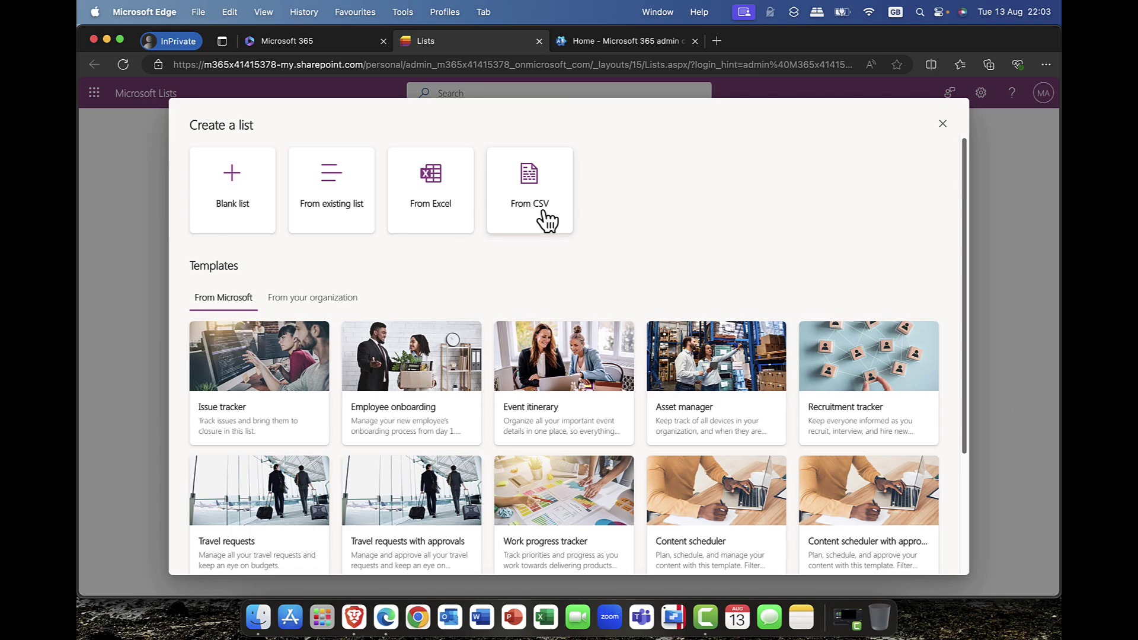
scroll(532, 245, "down", 3)
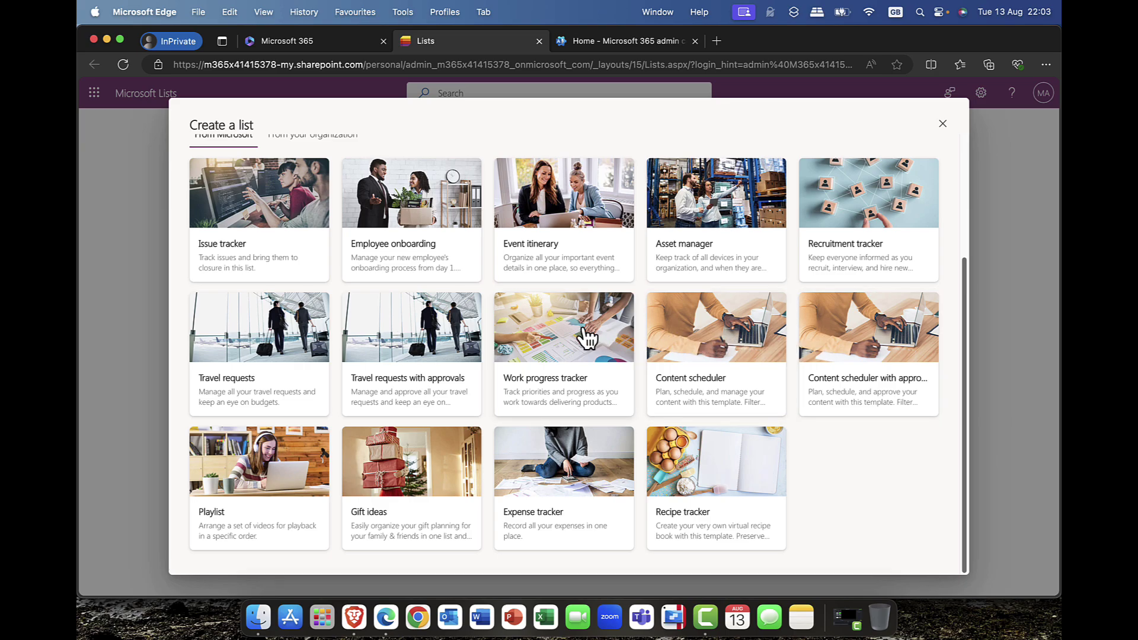
left_click(409, 353)
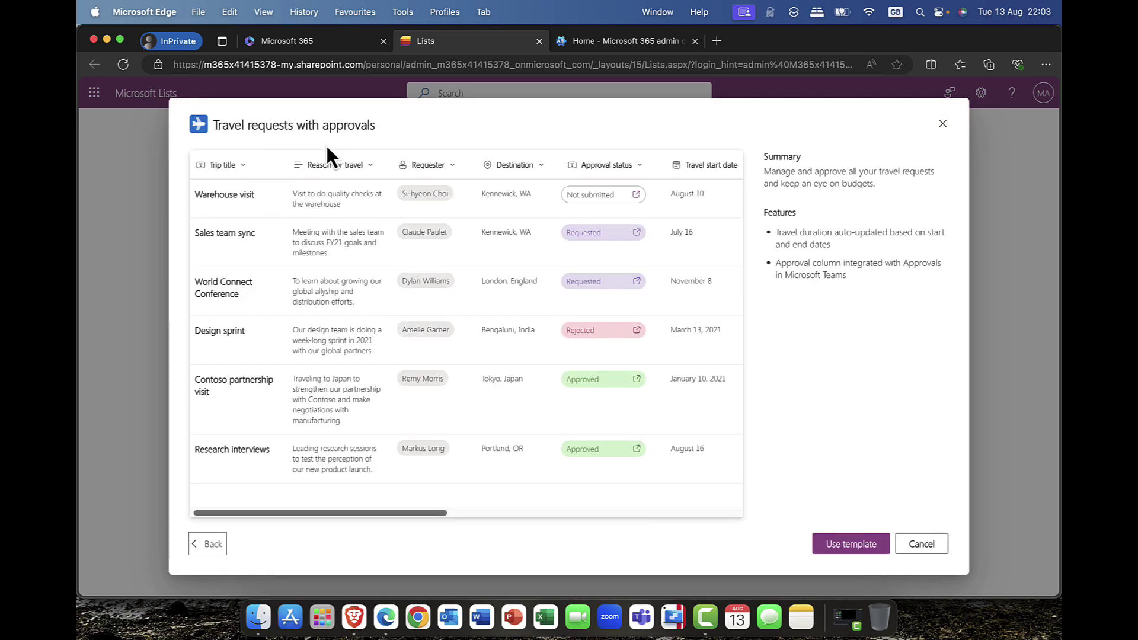
left_click(853, 547)
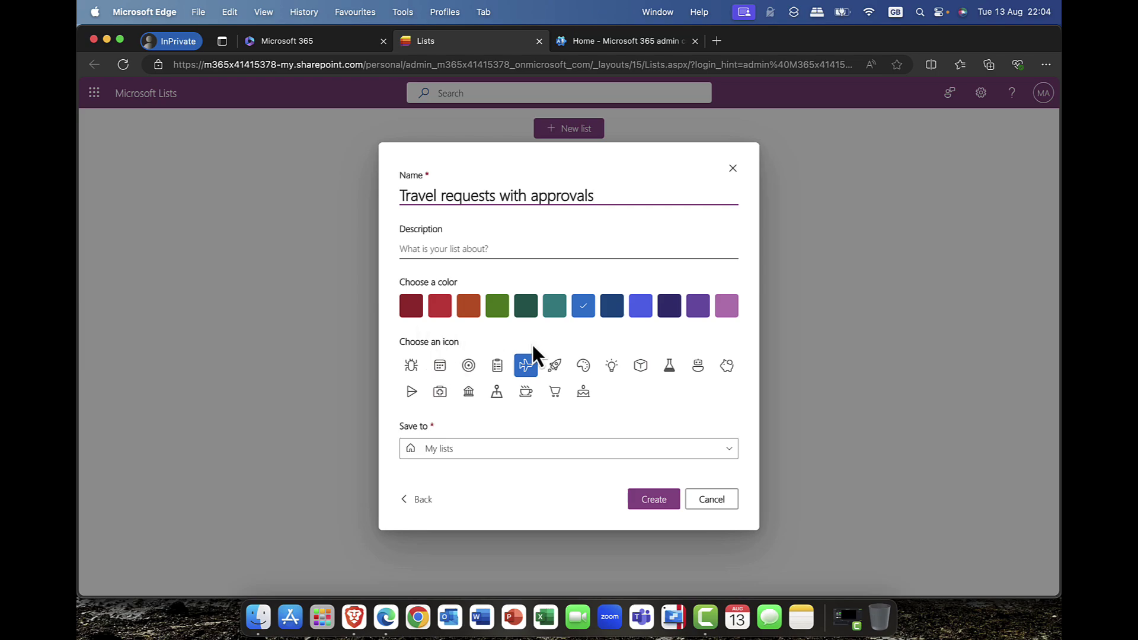
Create the travel requests list with the blue colour and Airplane icon, saved to My lists.
left_click(582, 308)
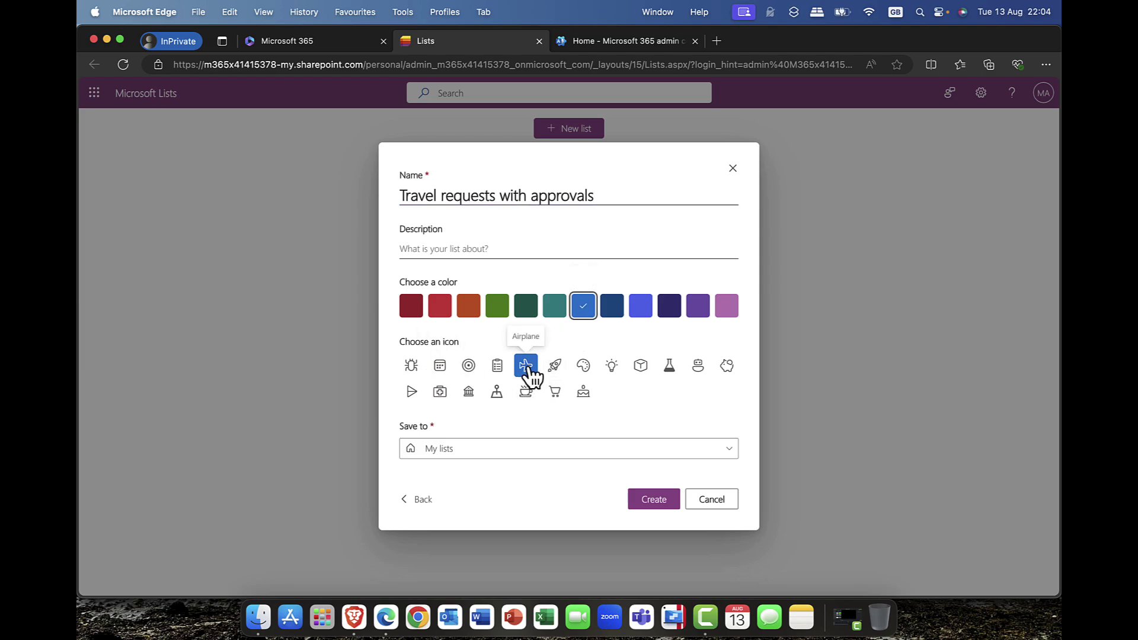
left_click(730, 452)
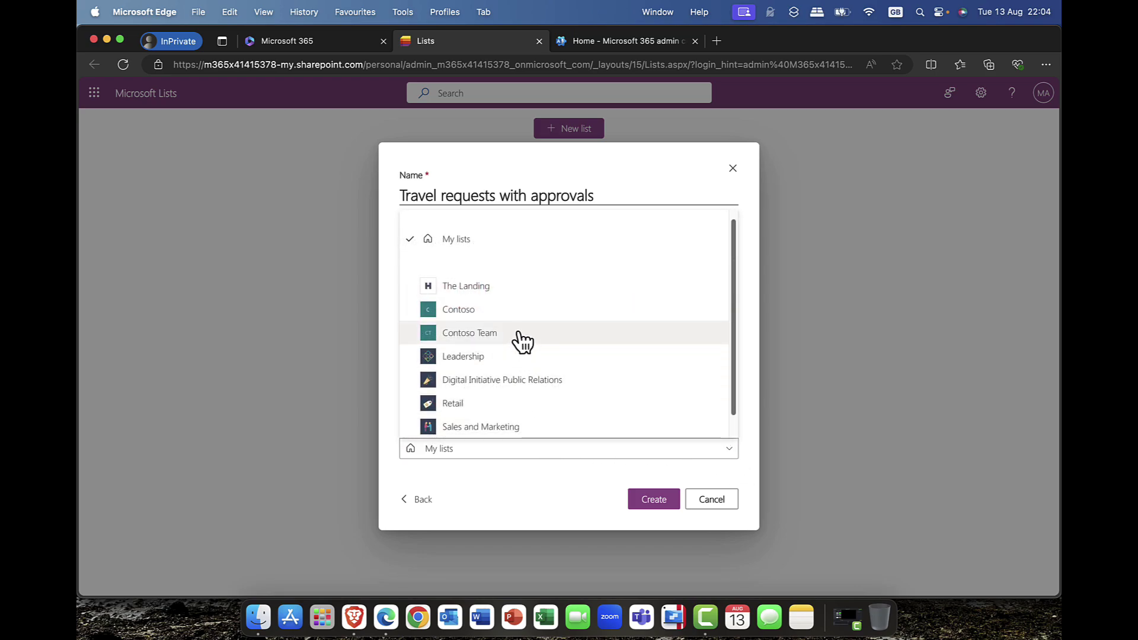
scroll(507, 371, "down", 1)
left_click(503, 476)
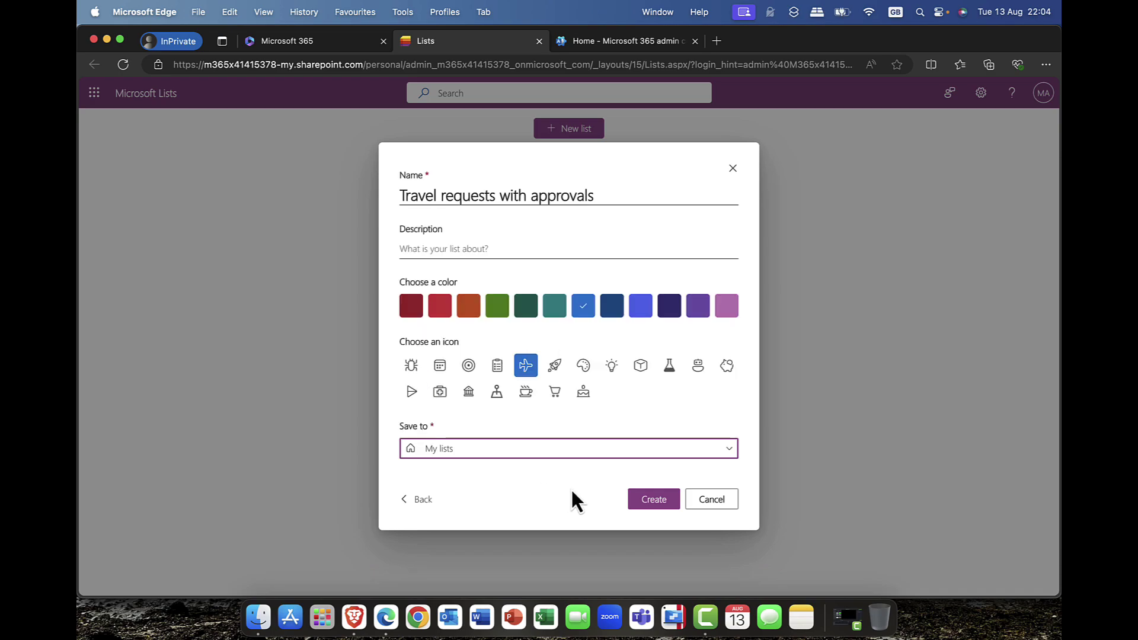
left_click(664, 504)
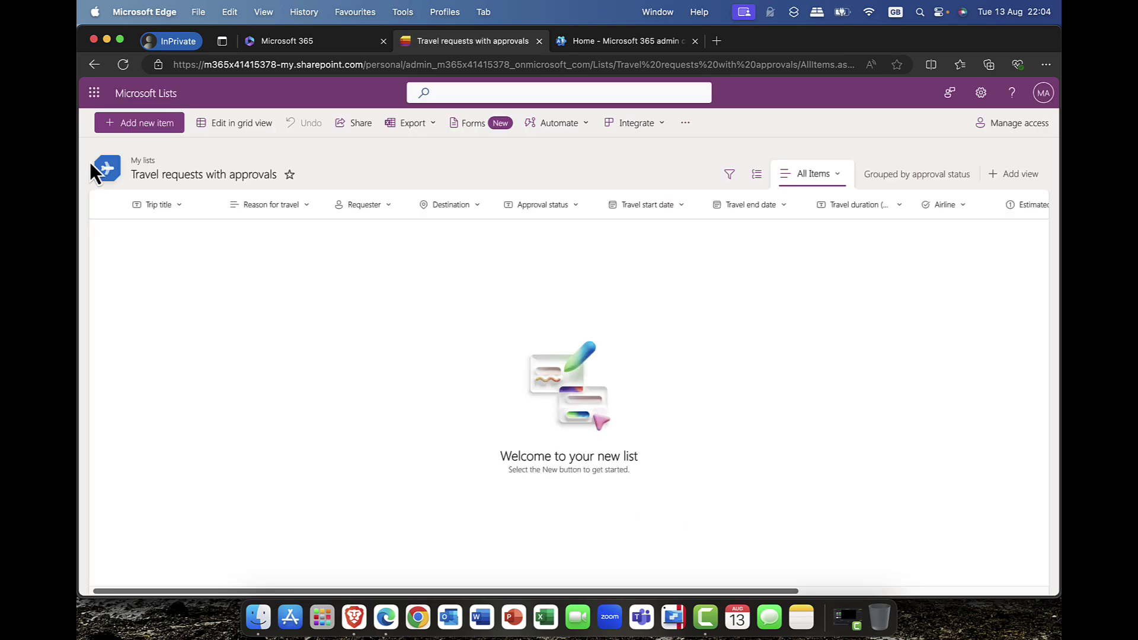
Examine the fields of the new item form in the travel requests list and close it without saving.
left_click(151, 124)
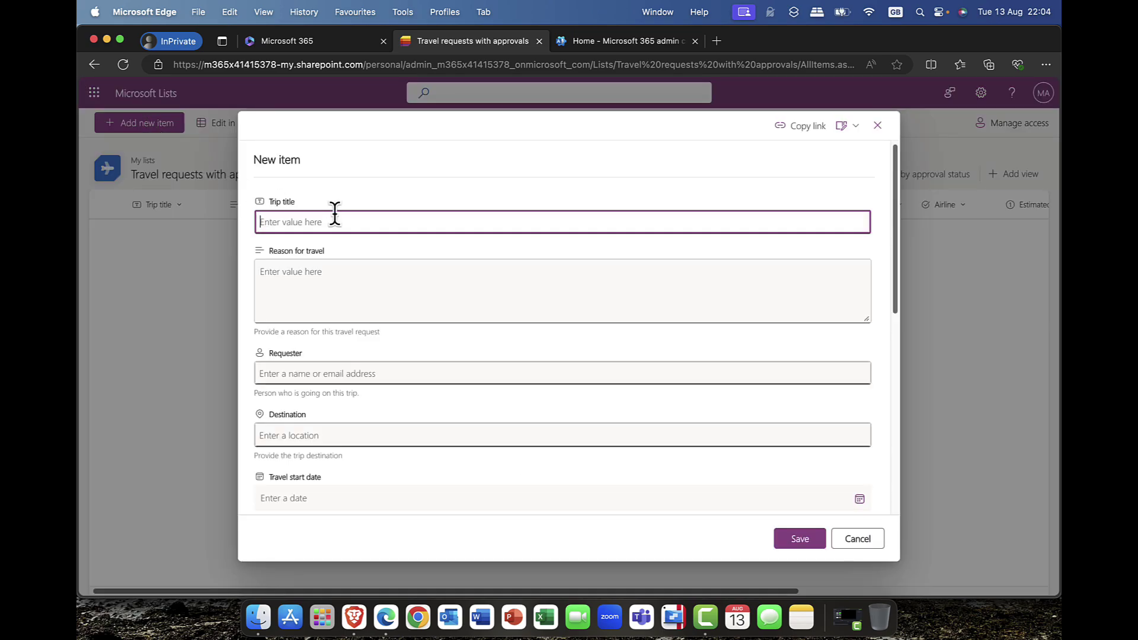
scroll(363, 226, "down", 5)
scroll(364, 227, "down", 5)
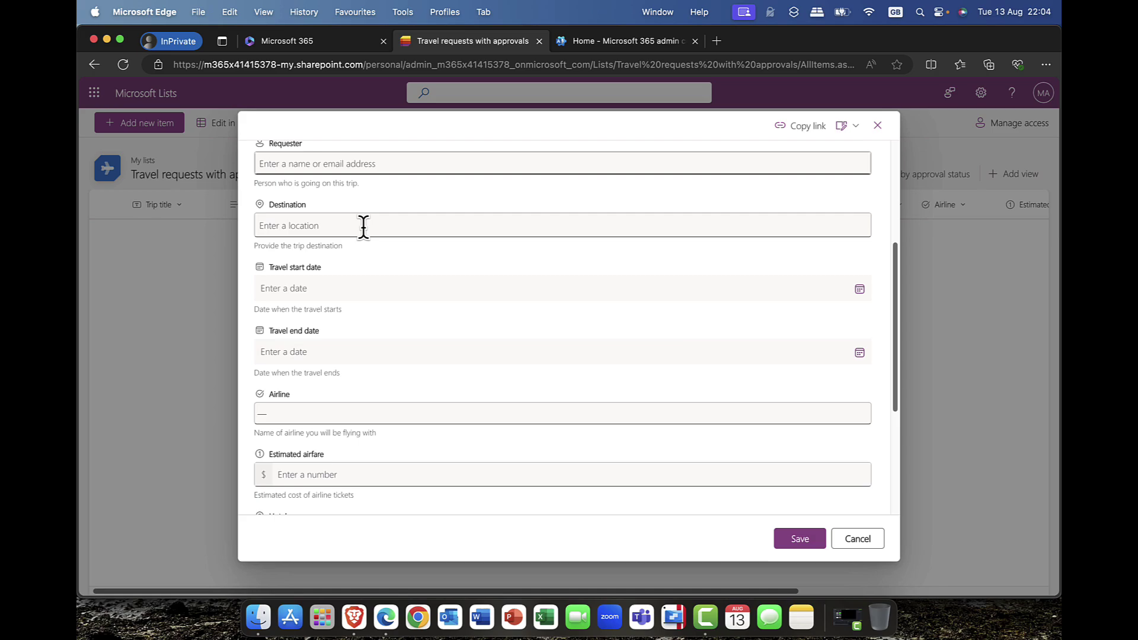
key("Escape")
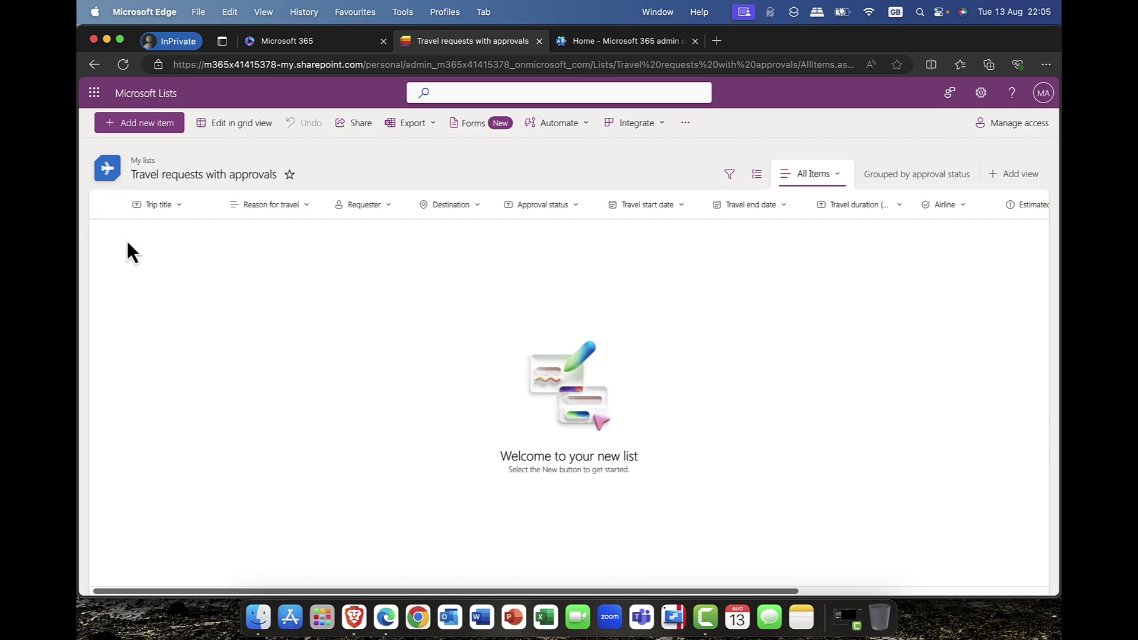
Close the travel requests list and return to the Microsoft 365 Create page.
left_click(539, 41)
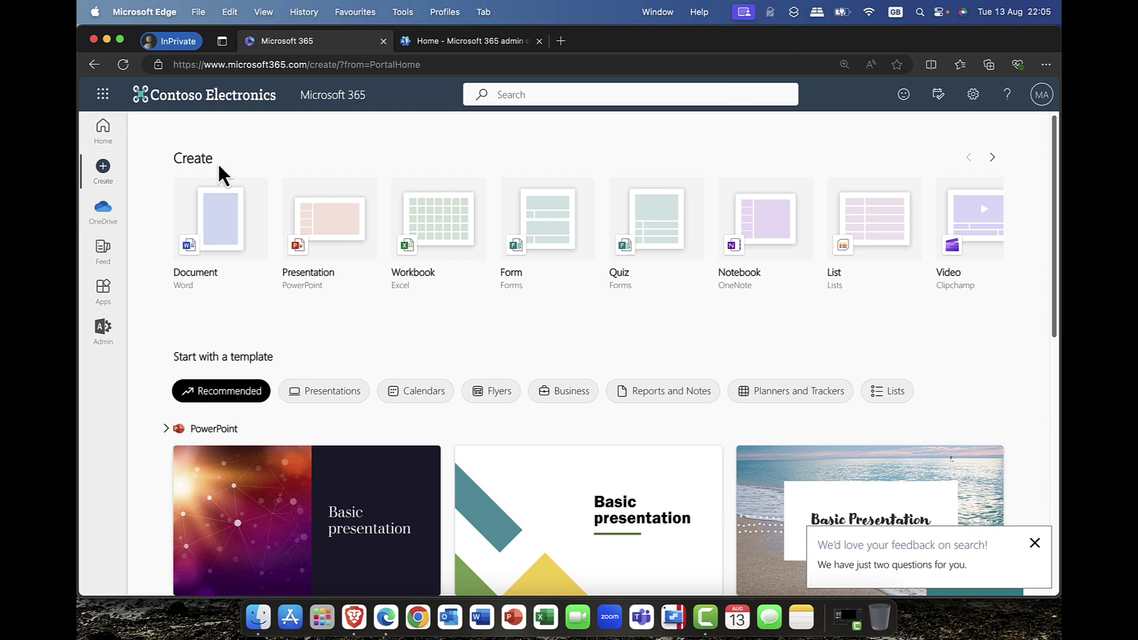
scroll(259, 178, "down", 4)
scroll(258, 178, "up", 4)
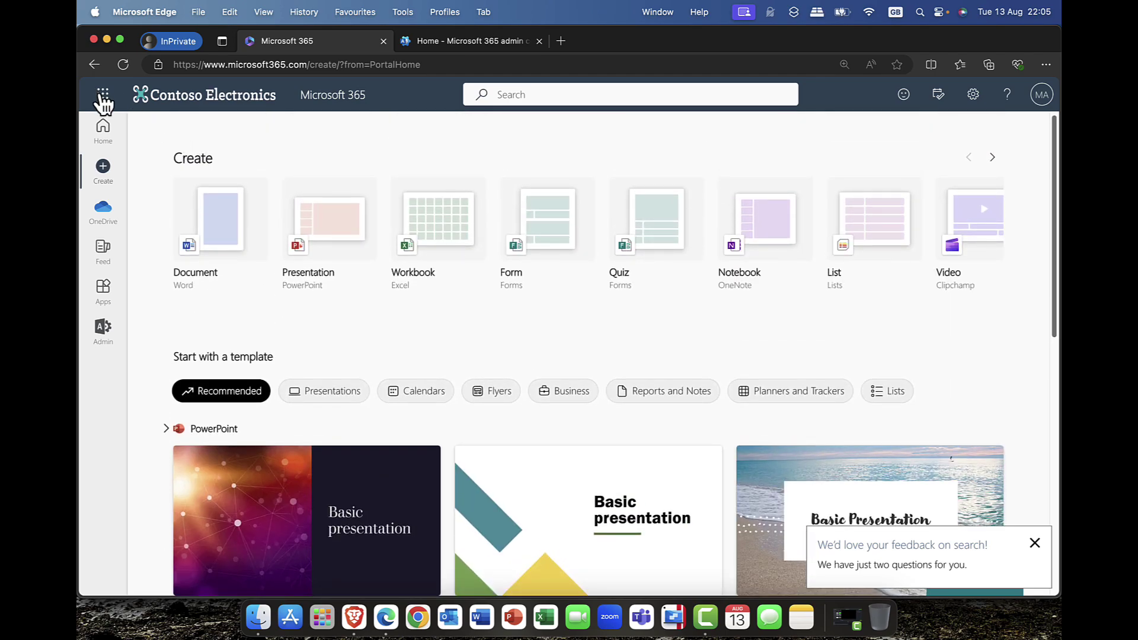